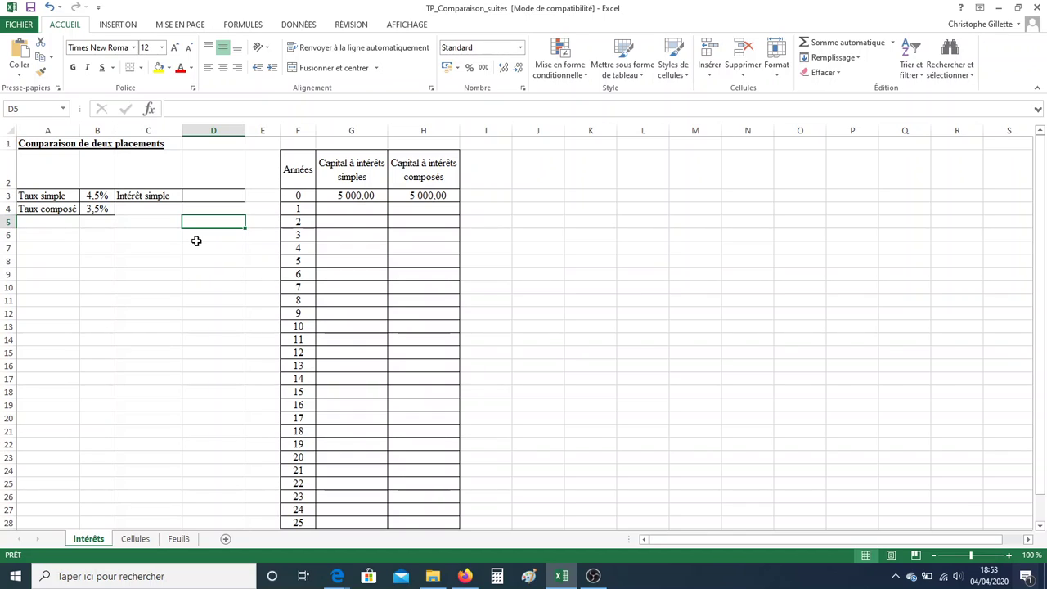
Enter 225 as a fixed simple interest amount in D3, and clear the cell again.
left_click(229, 195)
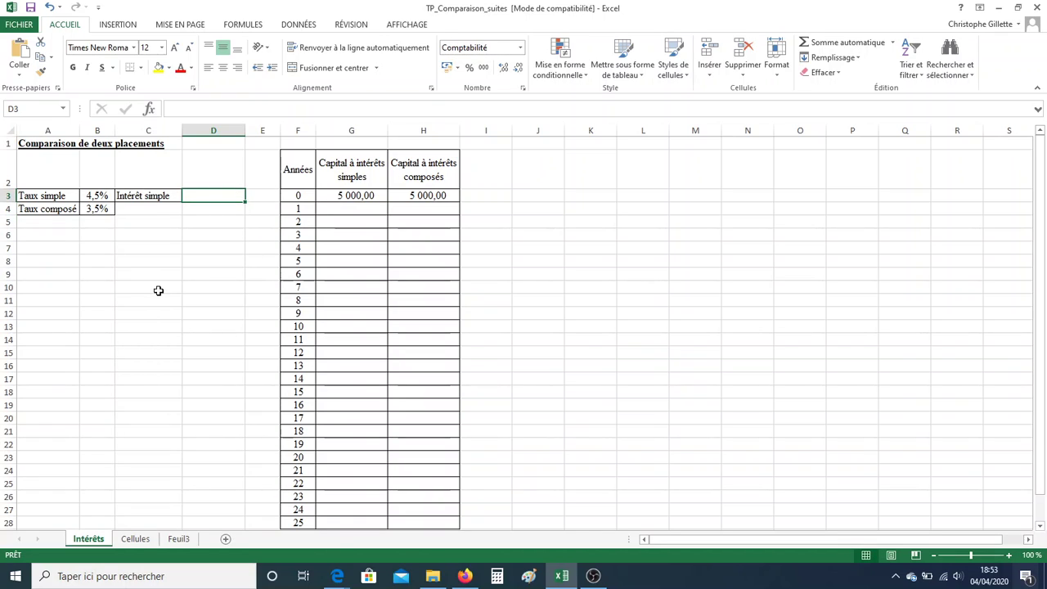
type("225")
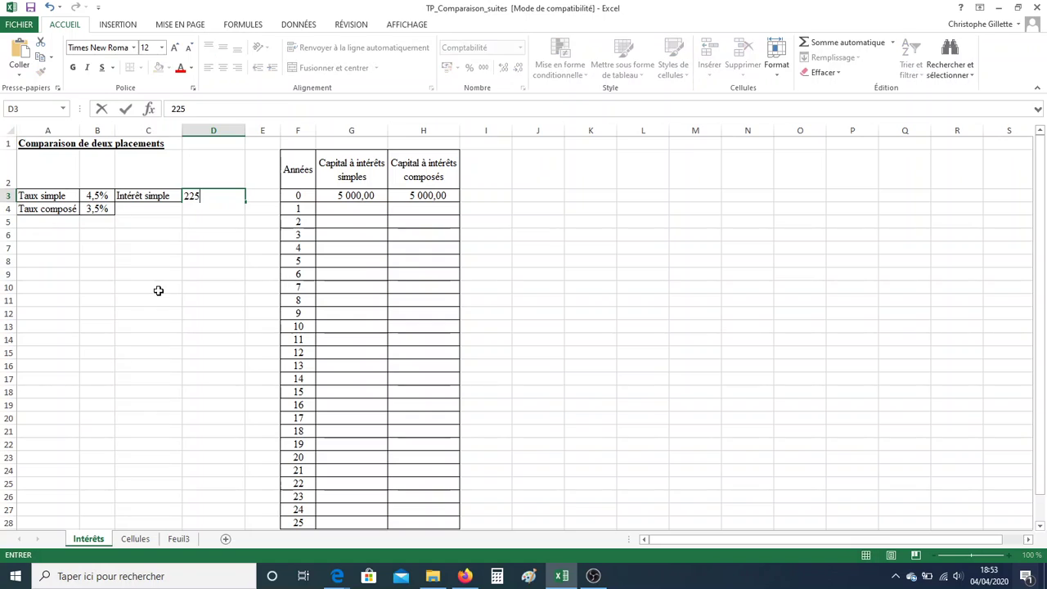
key("Return")
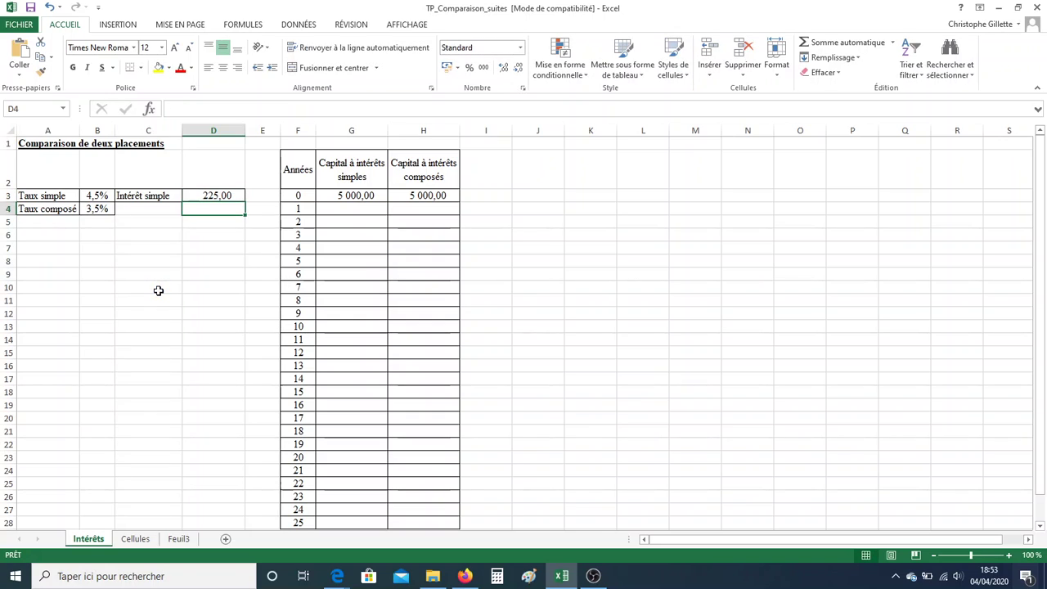
key("Up")
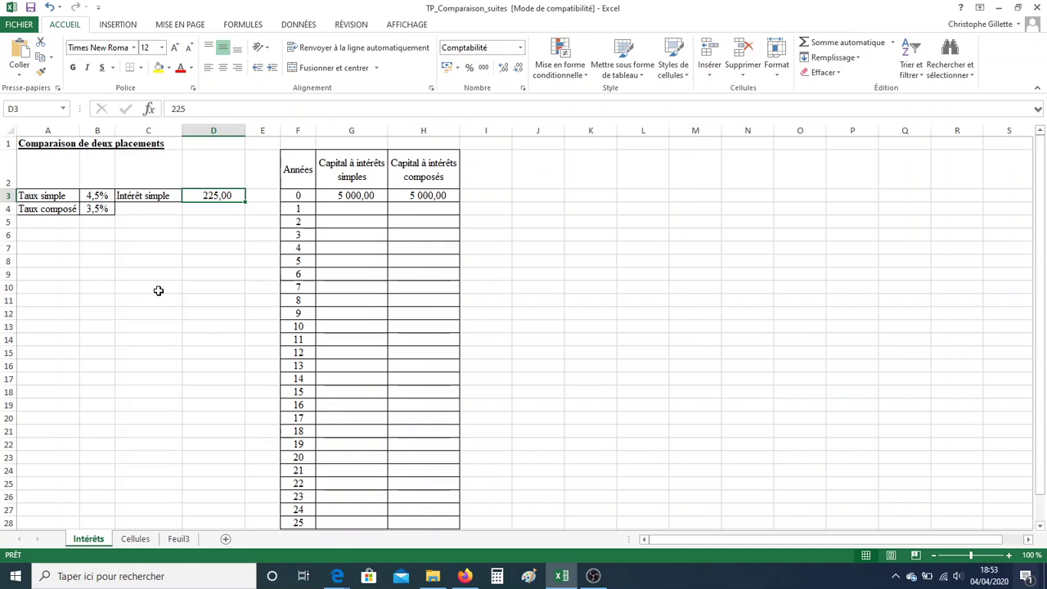
key("BackSpace")
key("Return")
Enter the formula =B3*G3 in D3 to calculate the simple interest from the rate and the initial capital.
key("Up")
type("=")
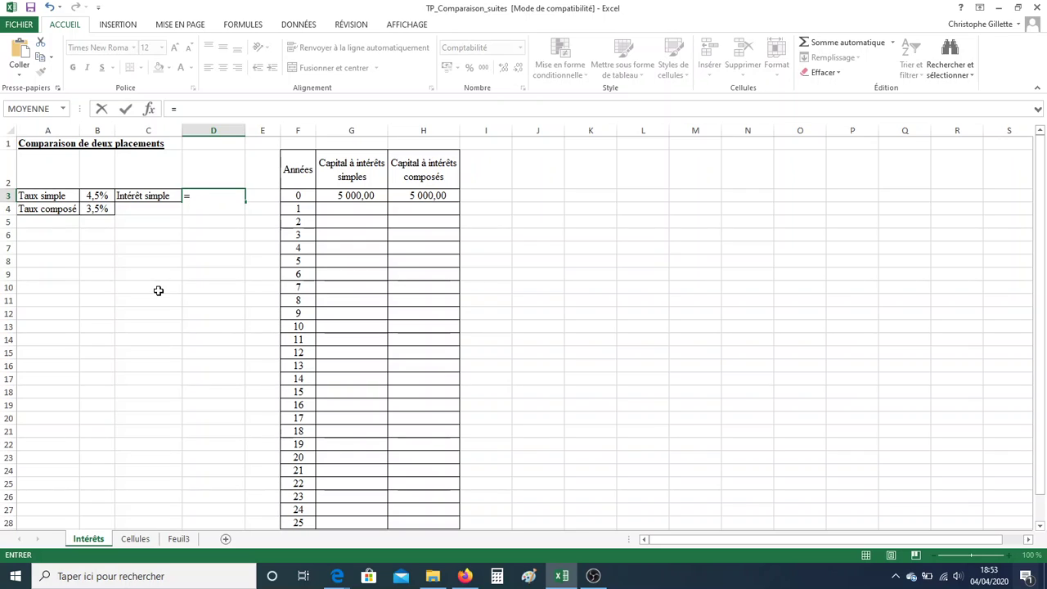
type("B3")
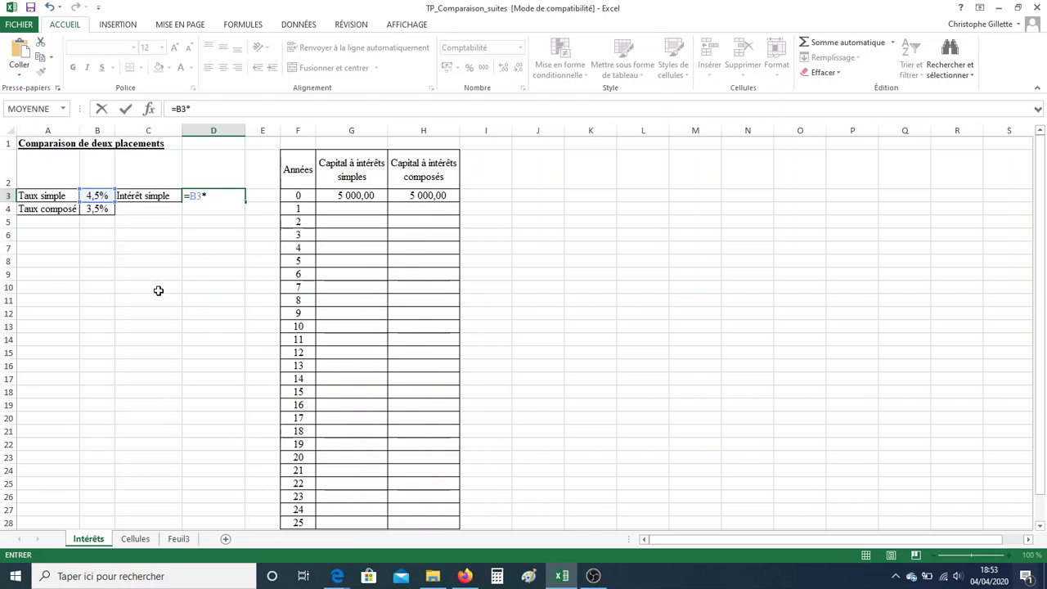
type("*G3")
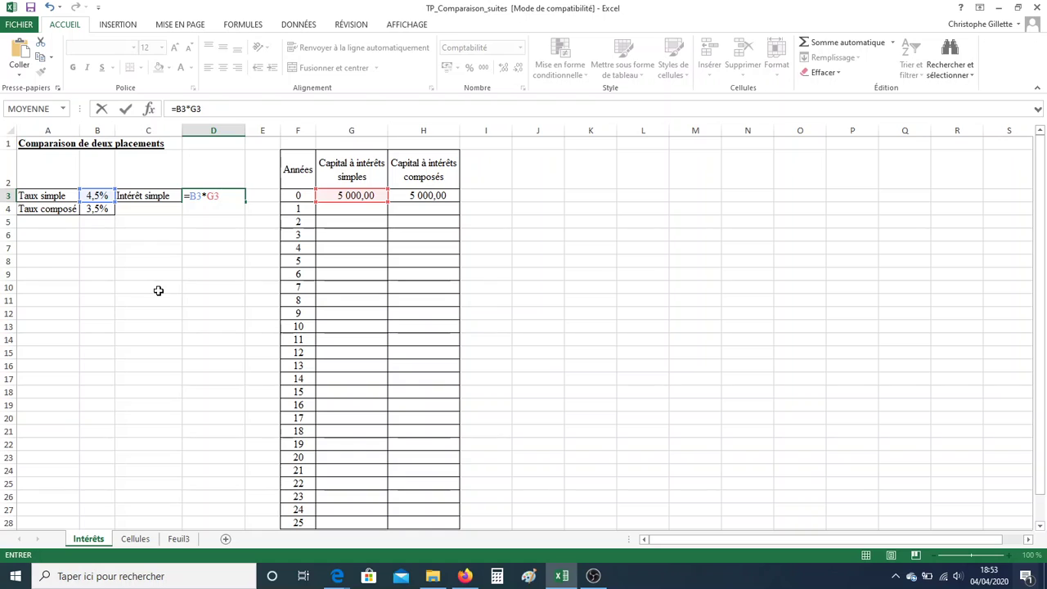
key("Return")
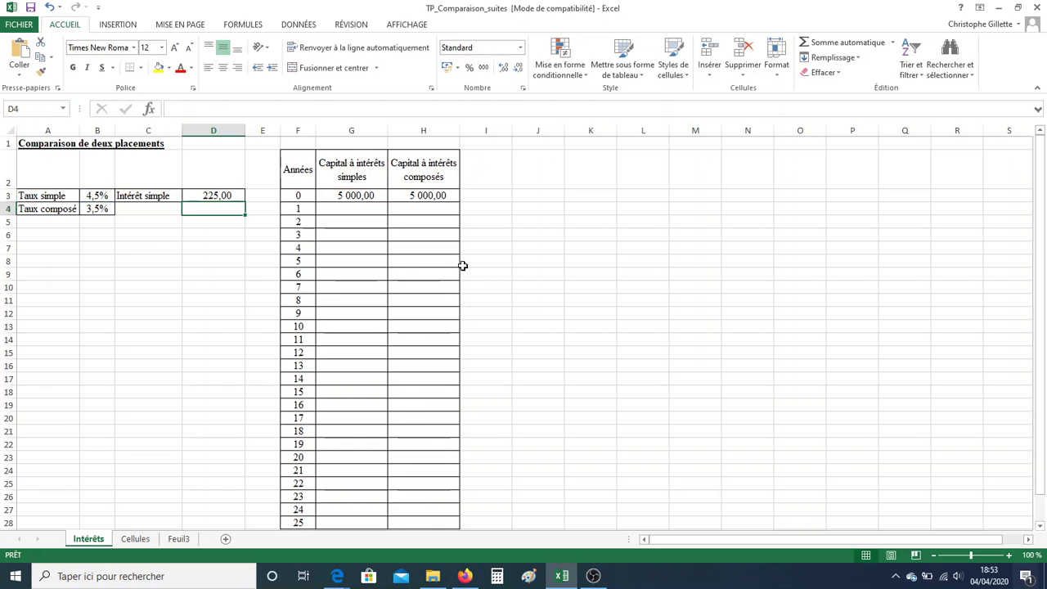
Enter =5000+225 in G4 as the year 1 capital with simple interest.
left_click(362, 210)
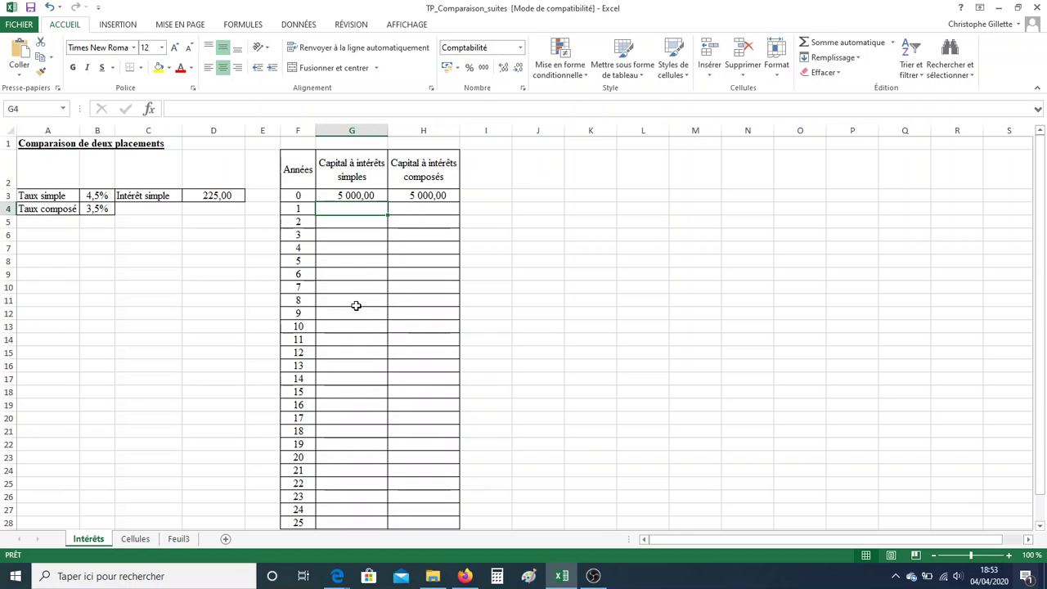
type("=500")
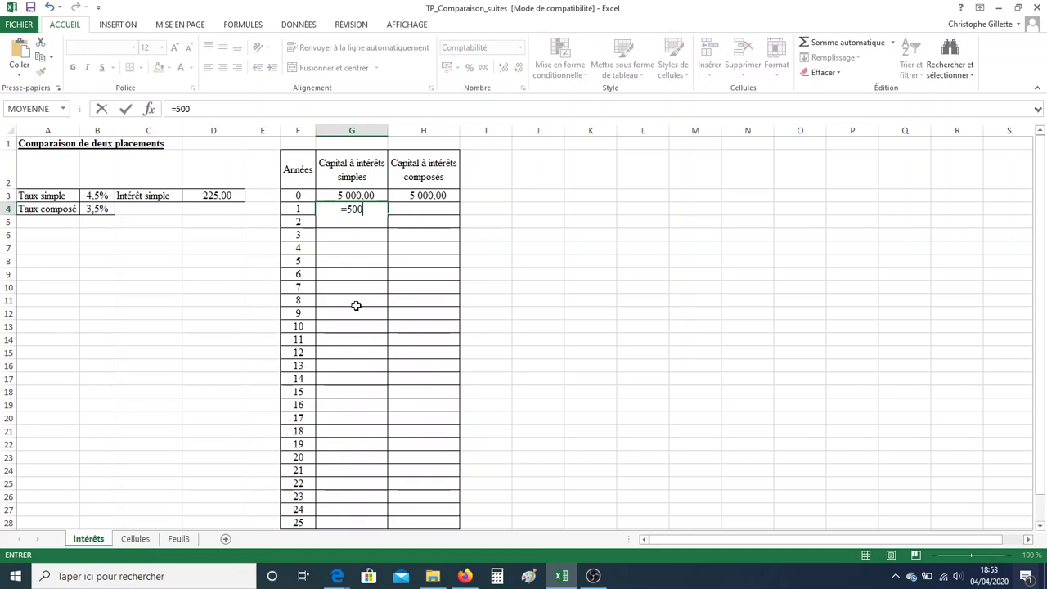
type("0+225")
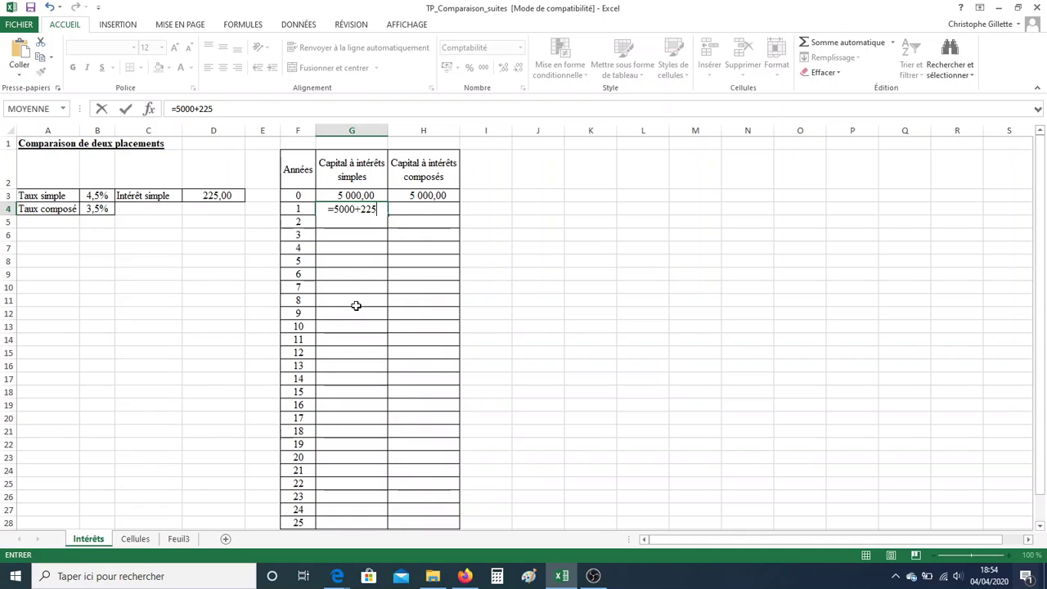
key("Return")
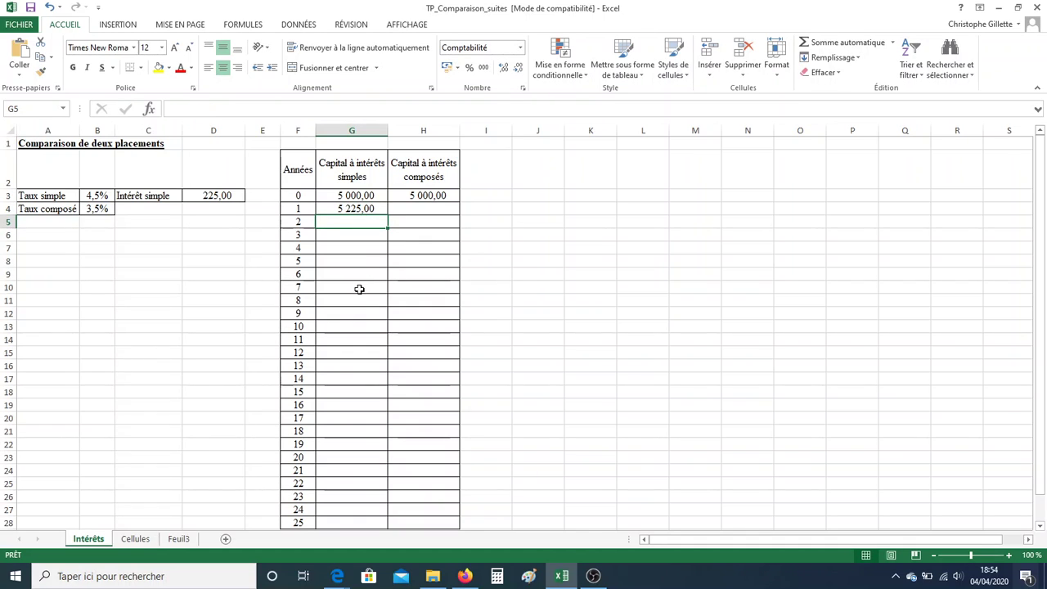
Replace the constant 5000 in the G4 formula with a reference to G3, giving =G3+225.
left_click(383, 211)
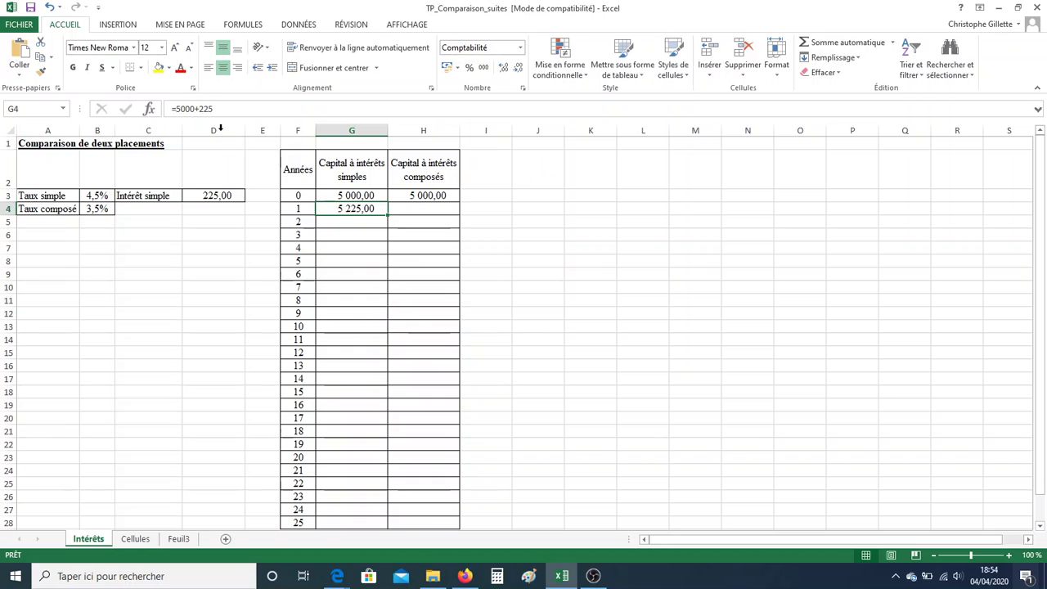
left_click_drag(175, 109, 197, 109)
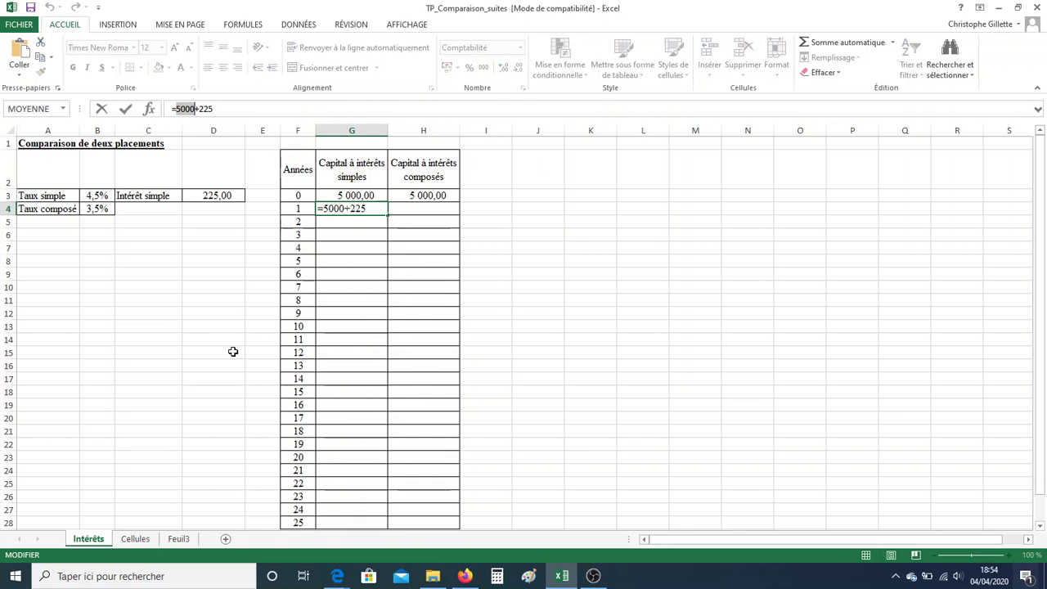
type("G3")
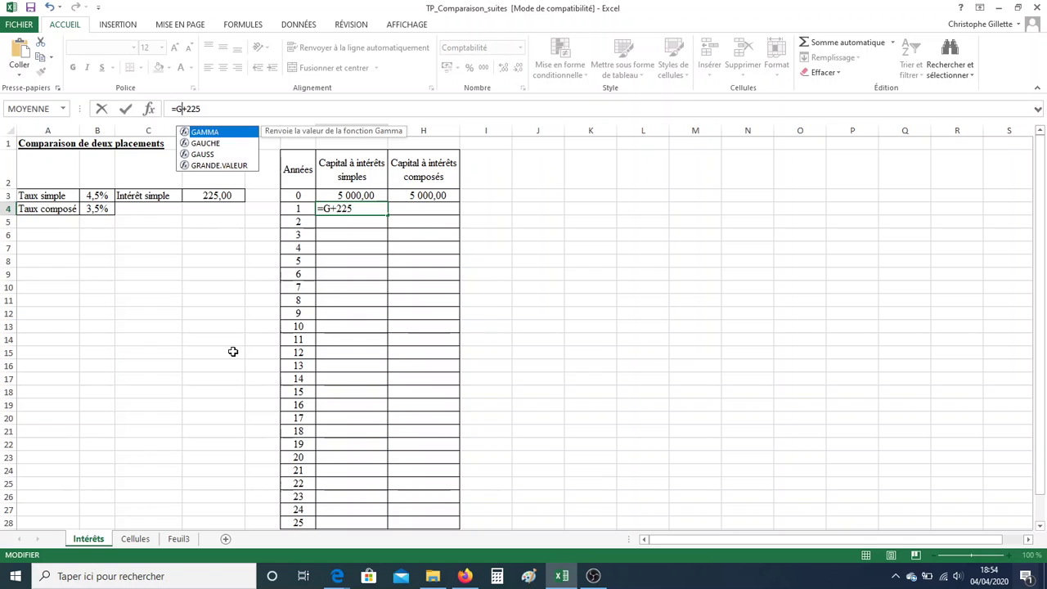
key("Return")
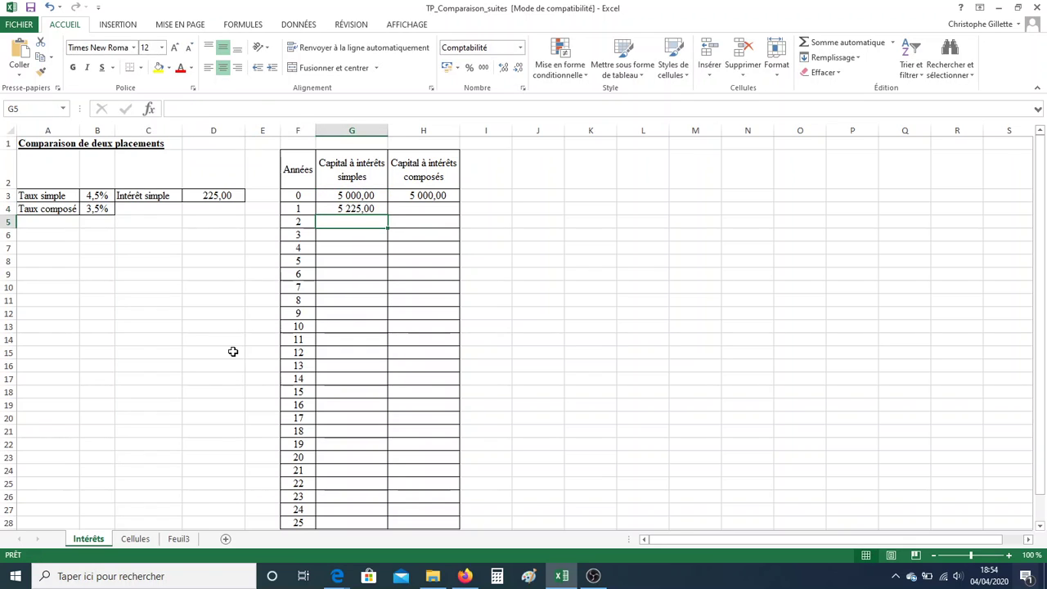
Try filling the G4 formula down to year 25 in G28, and undo the fill.
left_click(358, 209)
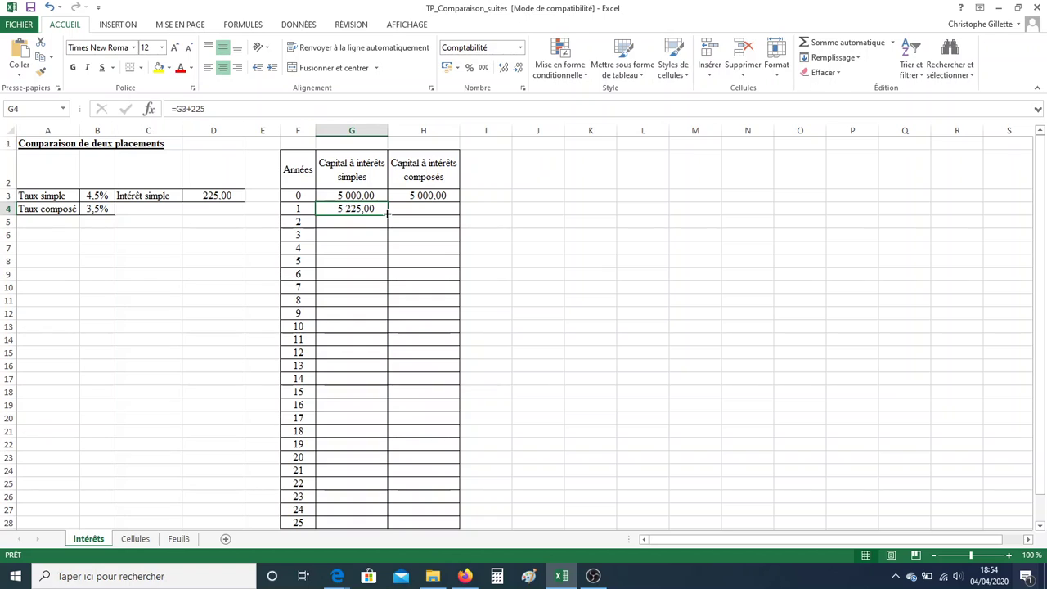
left_click_drag(388, 213, 387, 530)
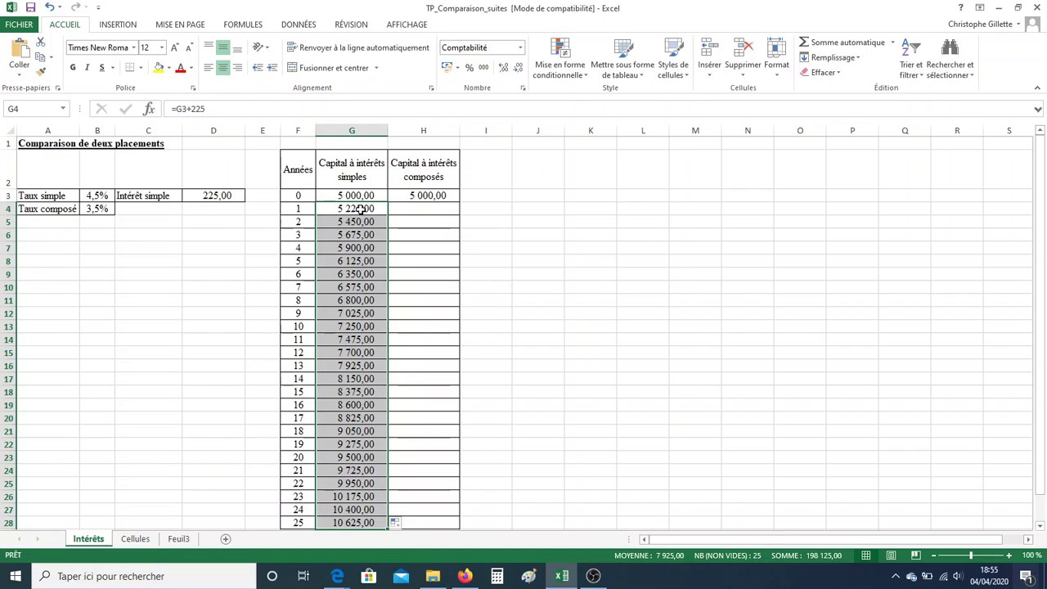
left_click(49, 6)
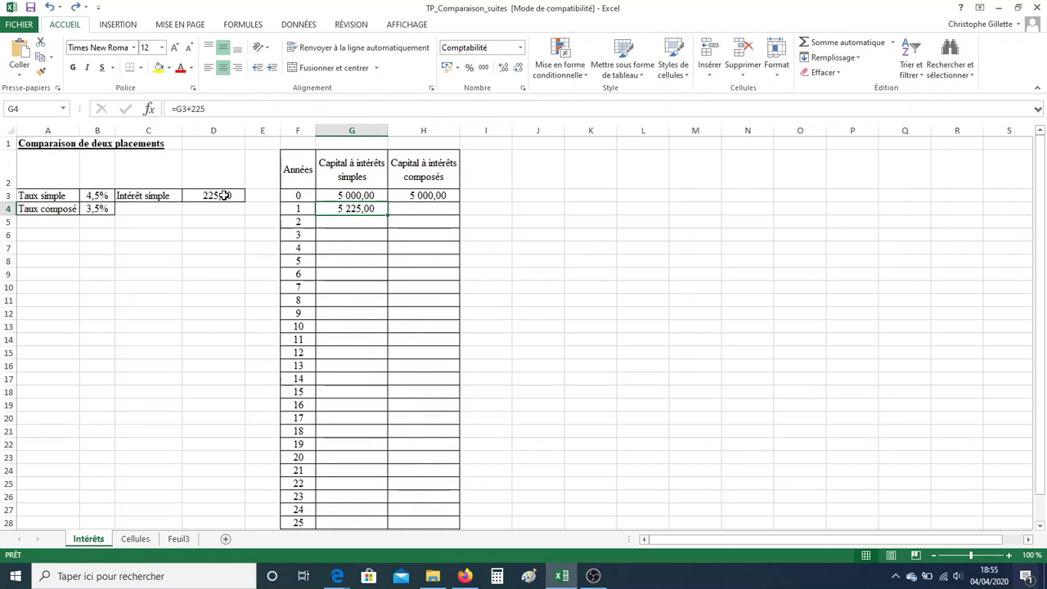
Replace 225 in the G4 formula with D3, giving =G3+D3, and fill it down to G28.
left_click(219, 108)
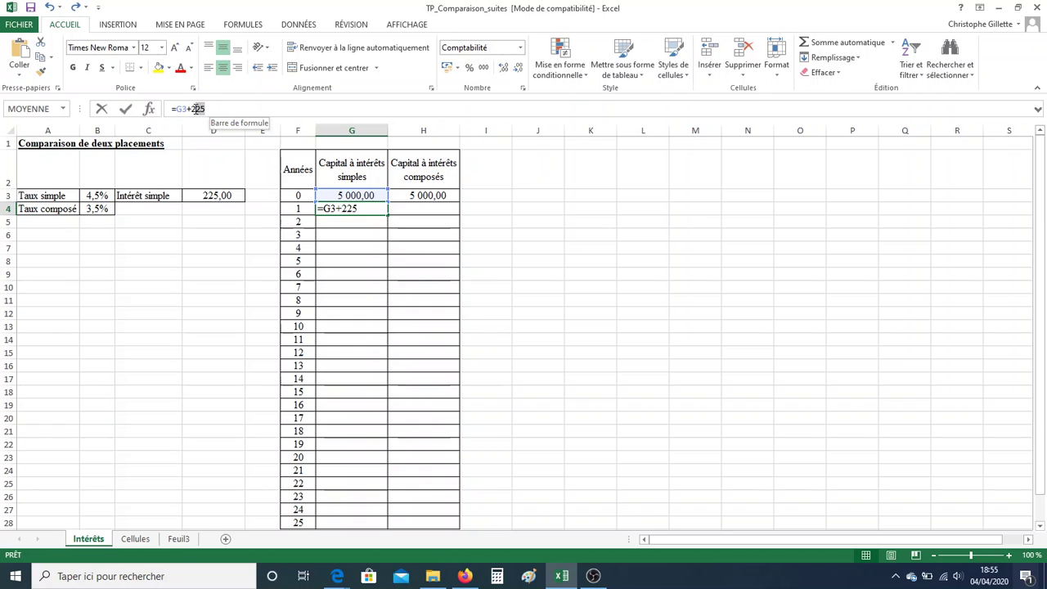
double_click(196, 108)
type("D3")
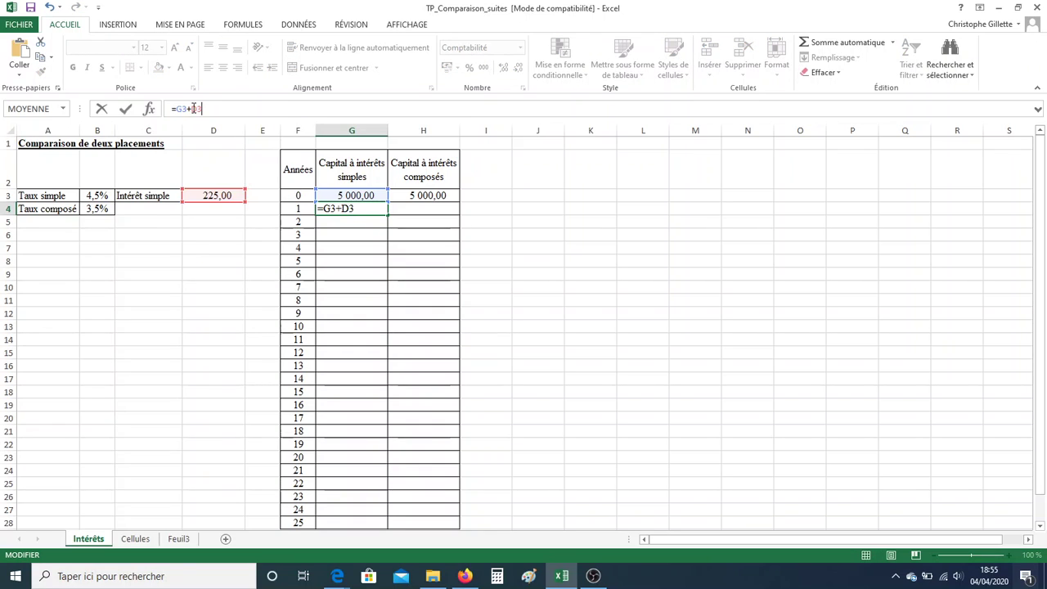
key("Return")
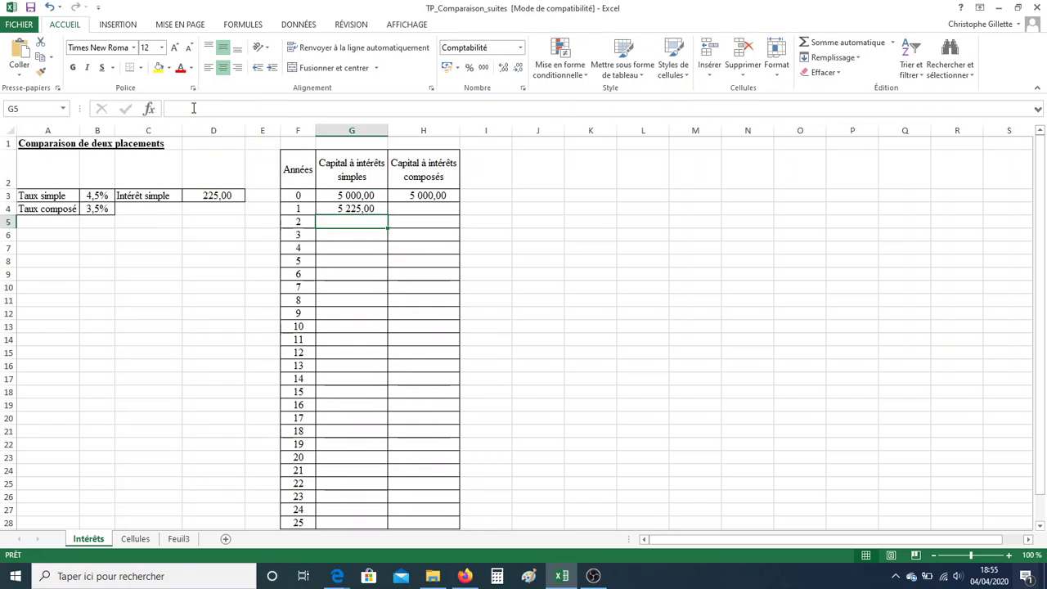
left_click(379, 210)
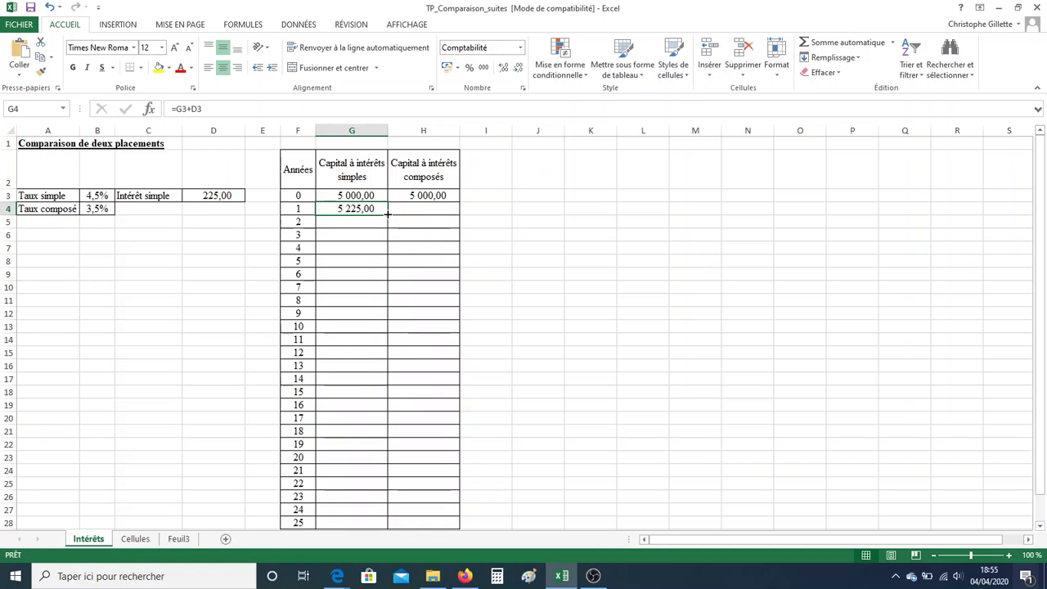
left_click_drag(387, 215, 374, 526)
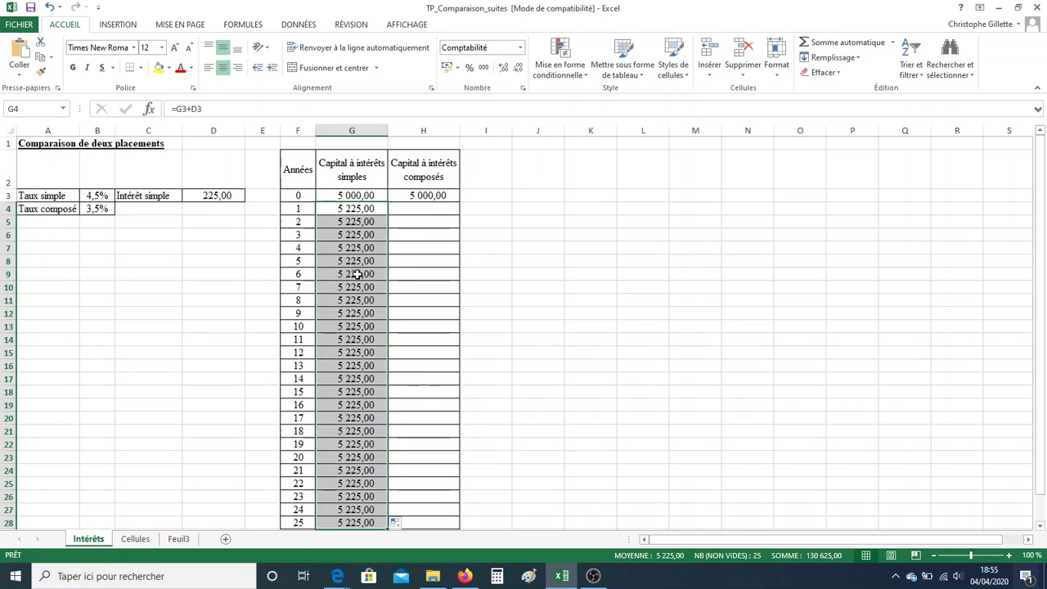
Compare the formulas in G4 and G5 with the cells D3 and D4 they refer to.
left_click(368, 221)
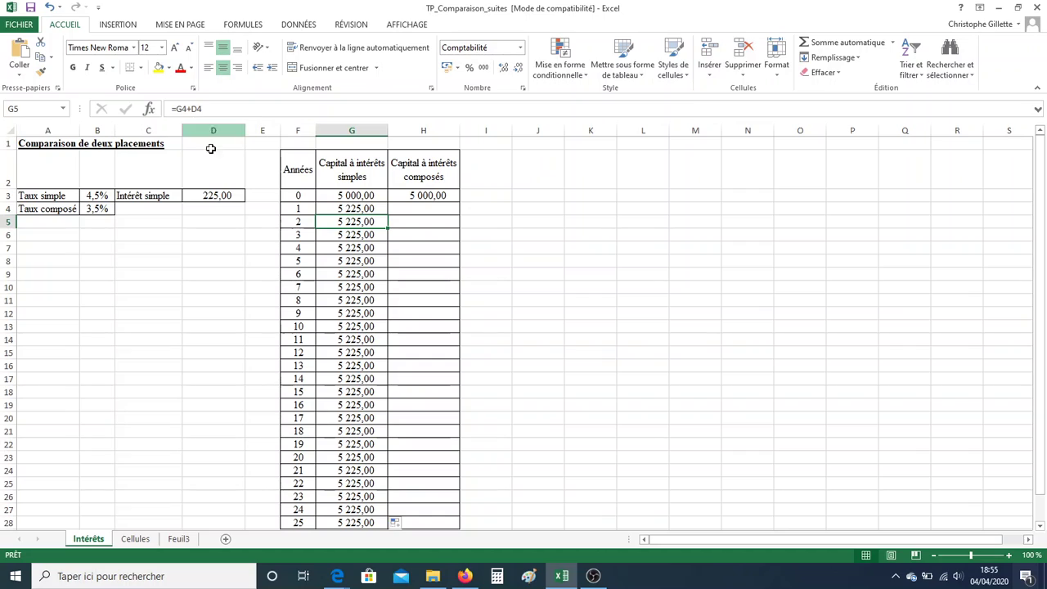
left_click(228, 210)
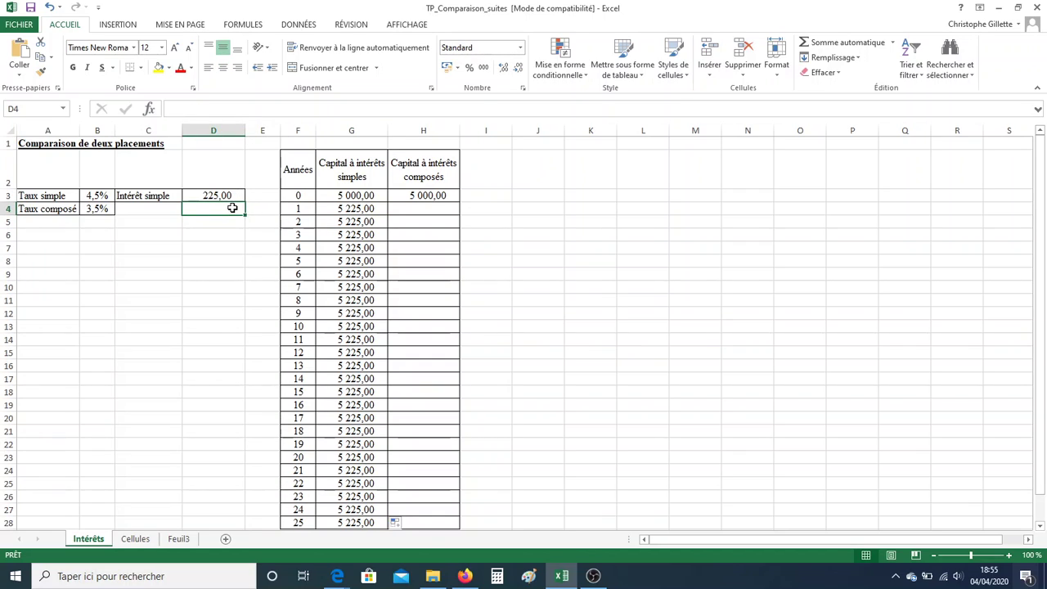
left_click(363, 208)
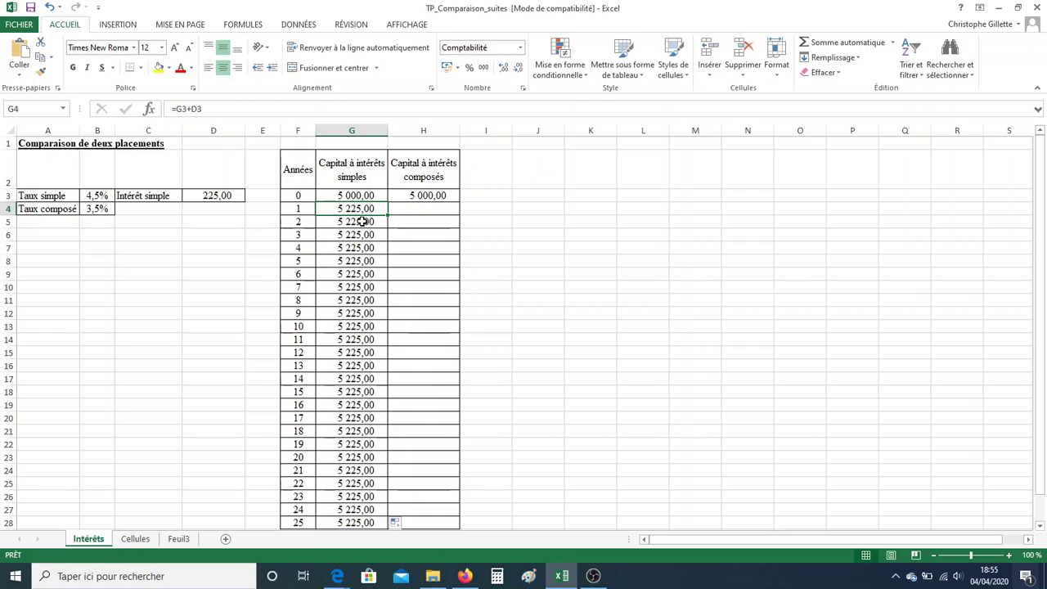
left_click(363, 222)
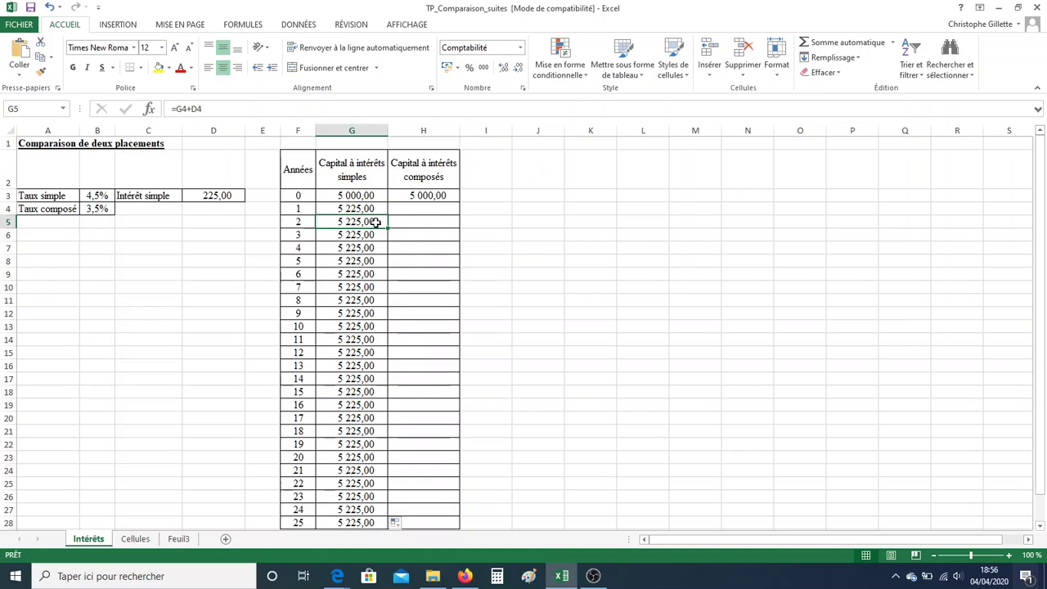
left_click(215, 196)
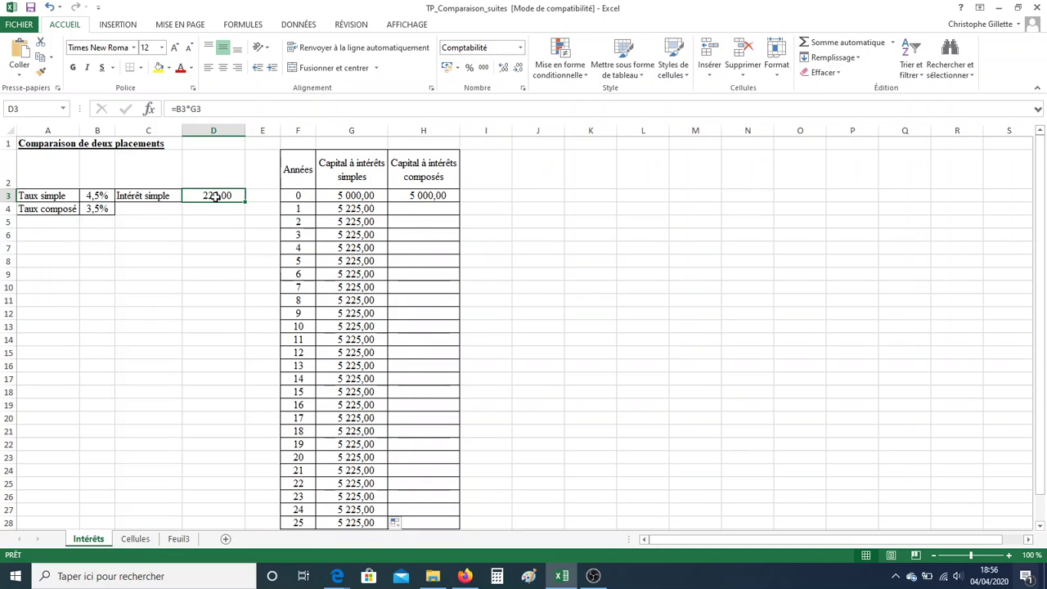
Lock the row of the D3 reference in G4, giving =G3+D$3, and fill the formula down to G28.
left_click(363, 210)
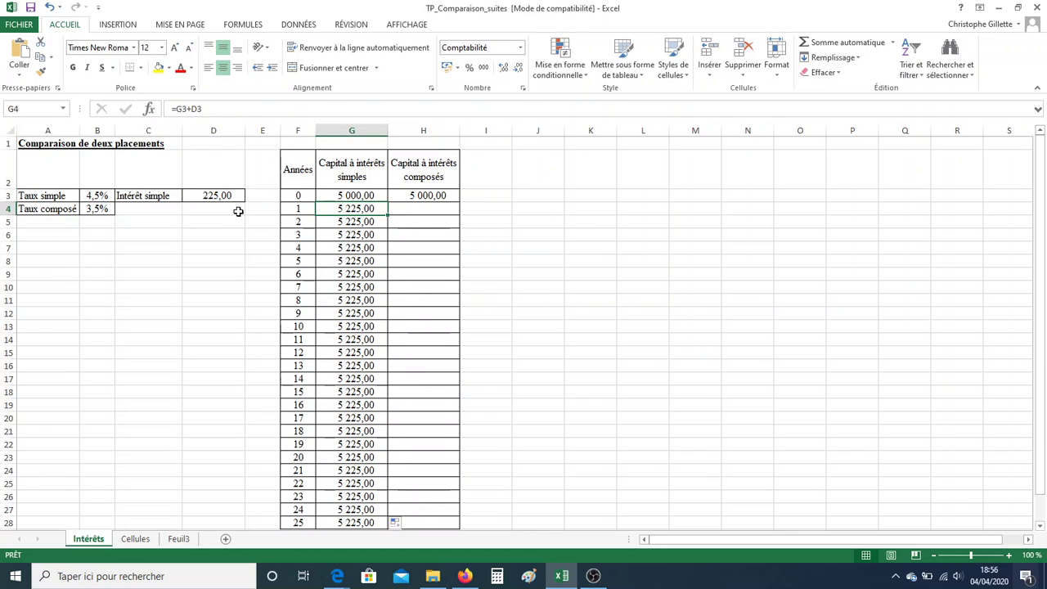
left_click(196, 108)
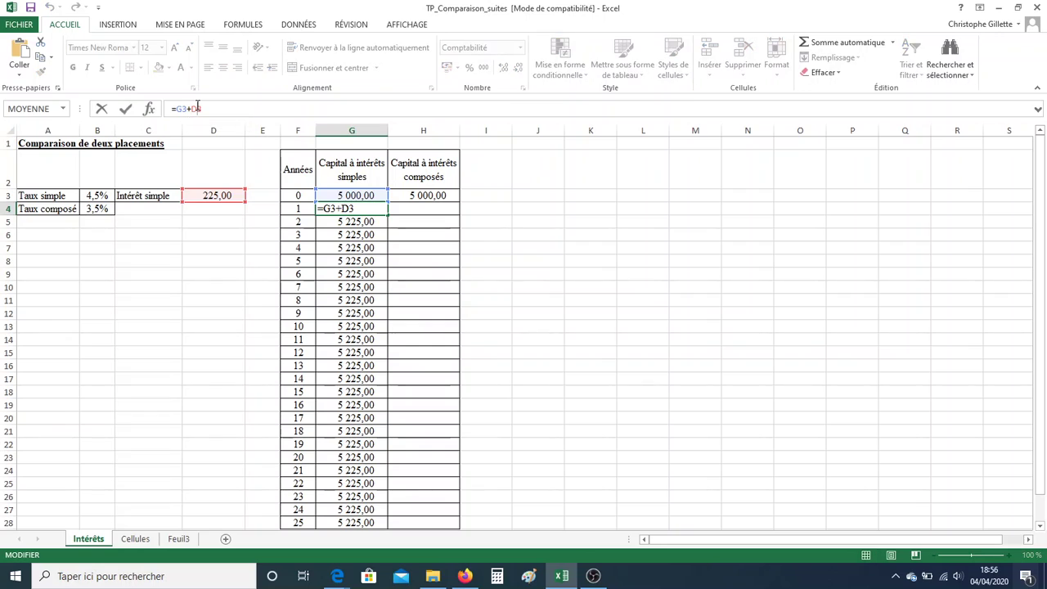
type("$")
key("Return")
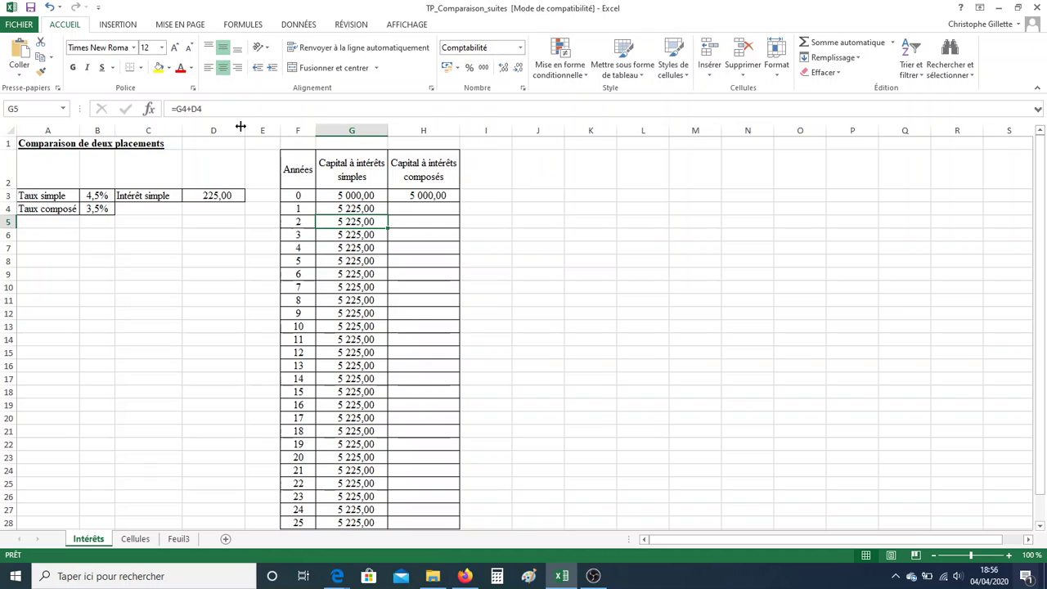
left_click(360, 209)
left_click_drag(387, 215, 385, 525)
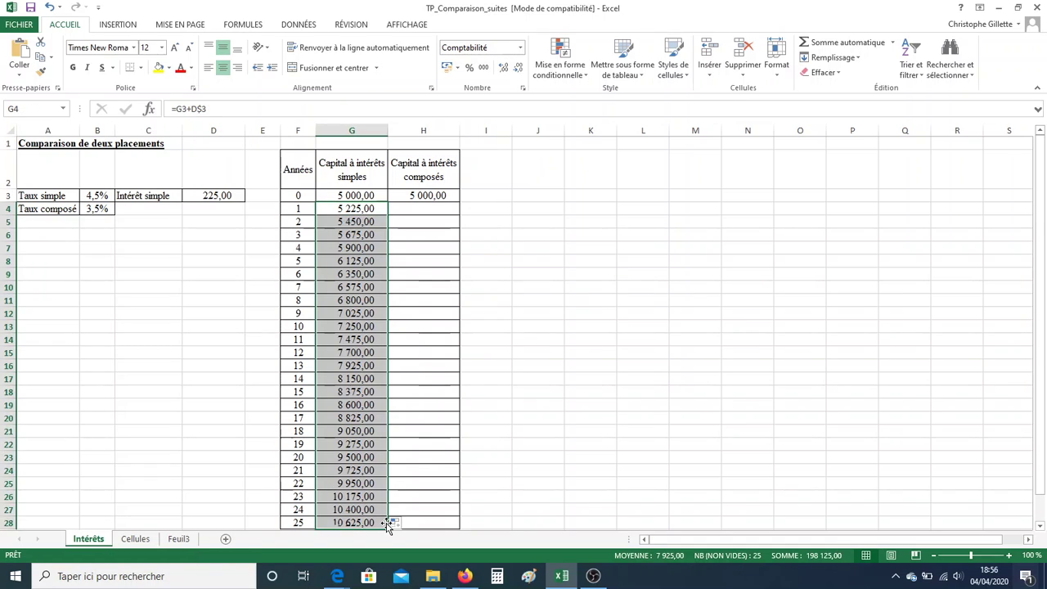
Check the copied formula in G5 and the content of the initial capital cell G3.
left_click(358, 222)
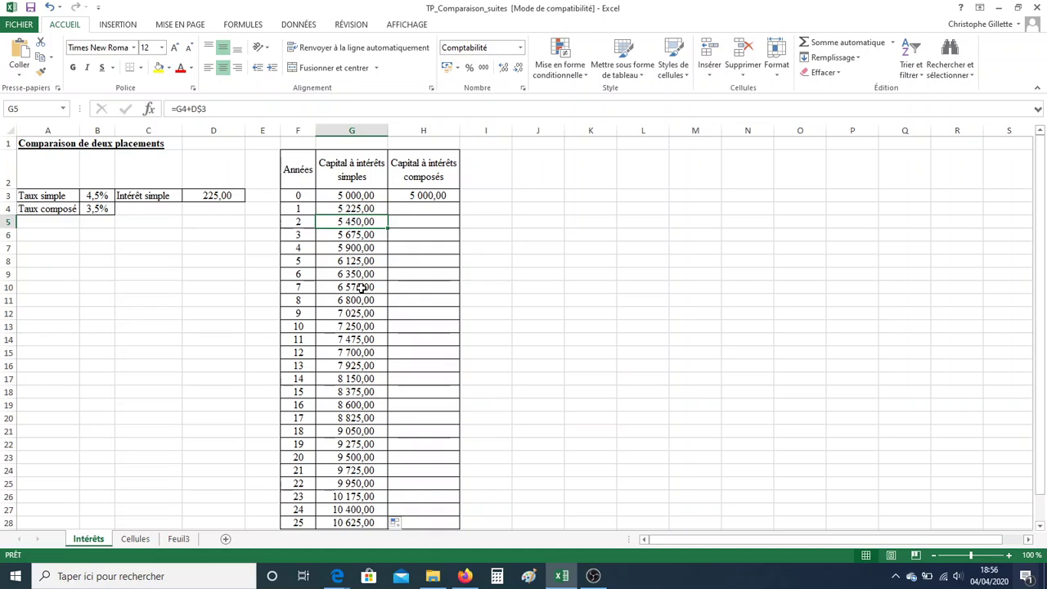
left_click(365, 196)
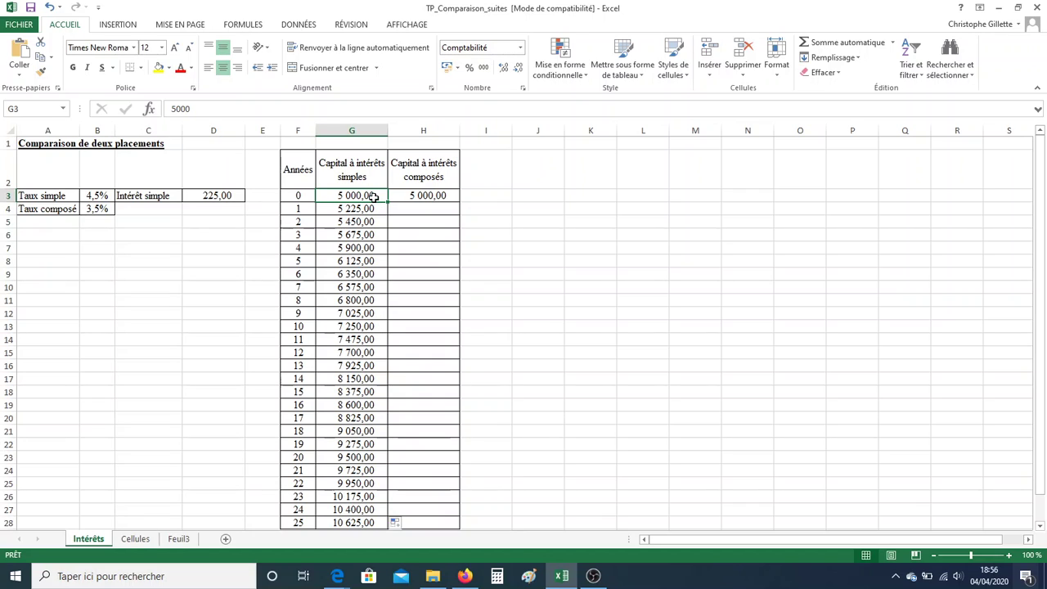
Enter the compound-interest formula =H3*(1+B4) for year 1 in cell H4.
left_click(366, 496)
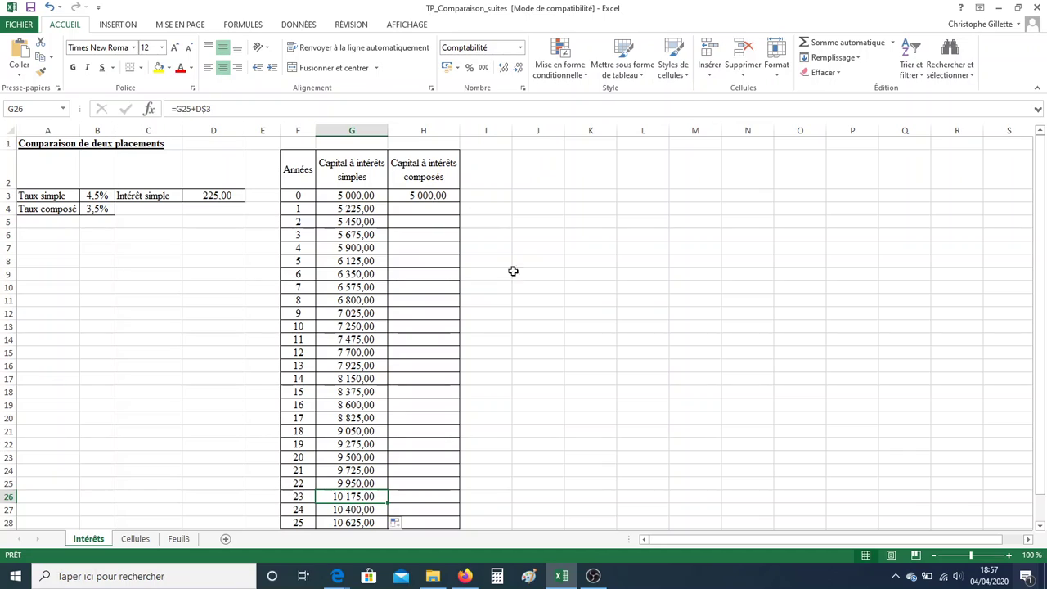
left_click(430, 211)
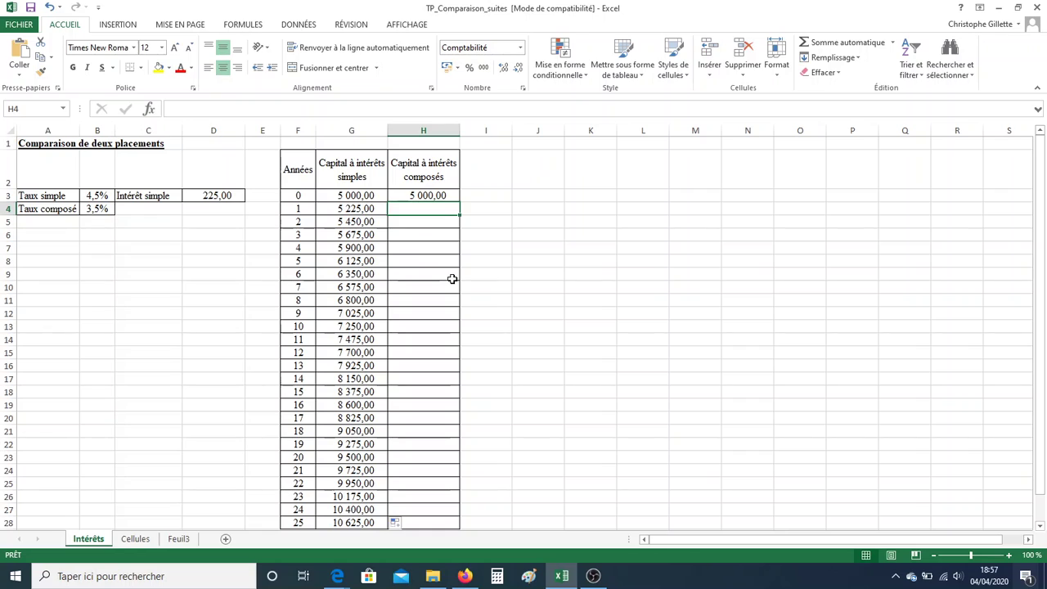
type("=")
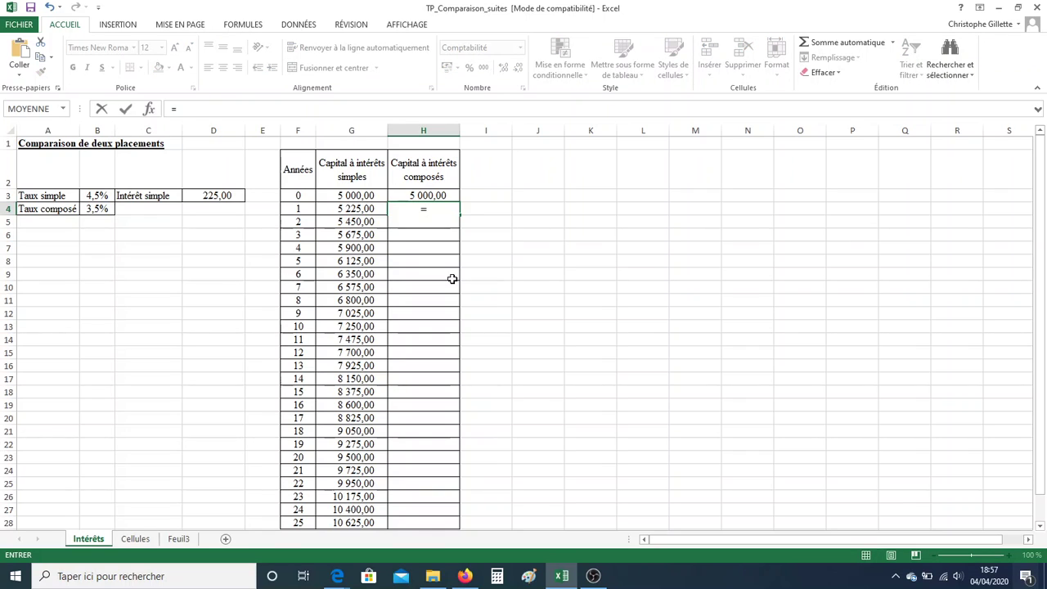
type("H3*(1")
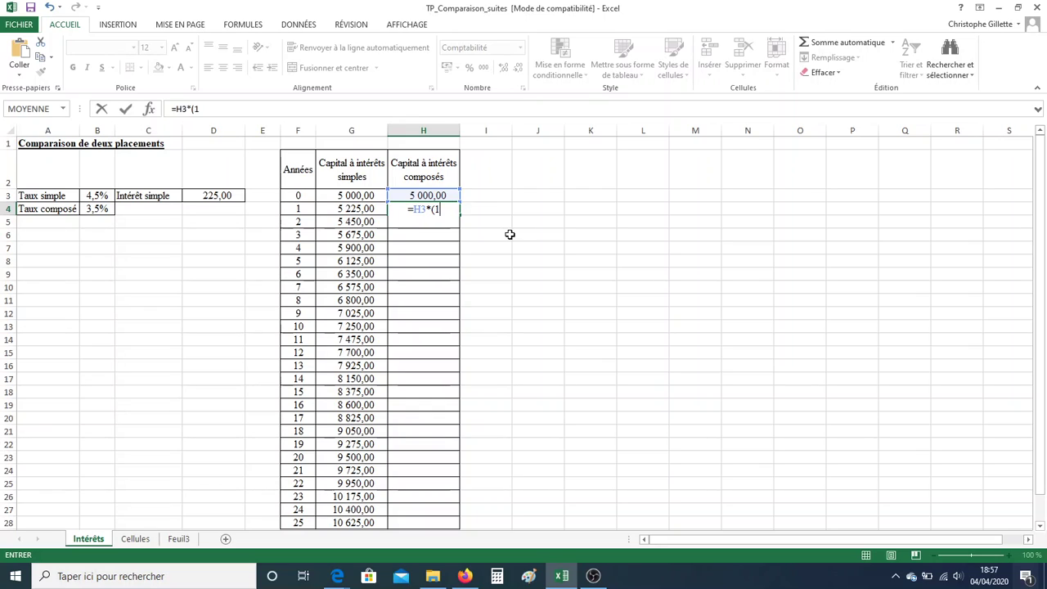
type("+B4)")
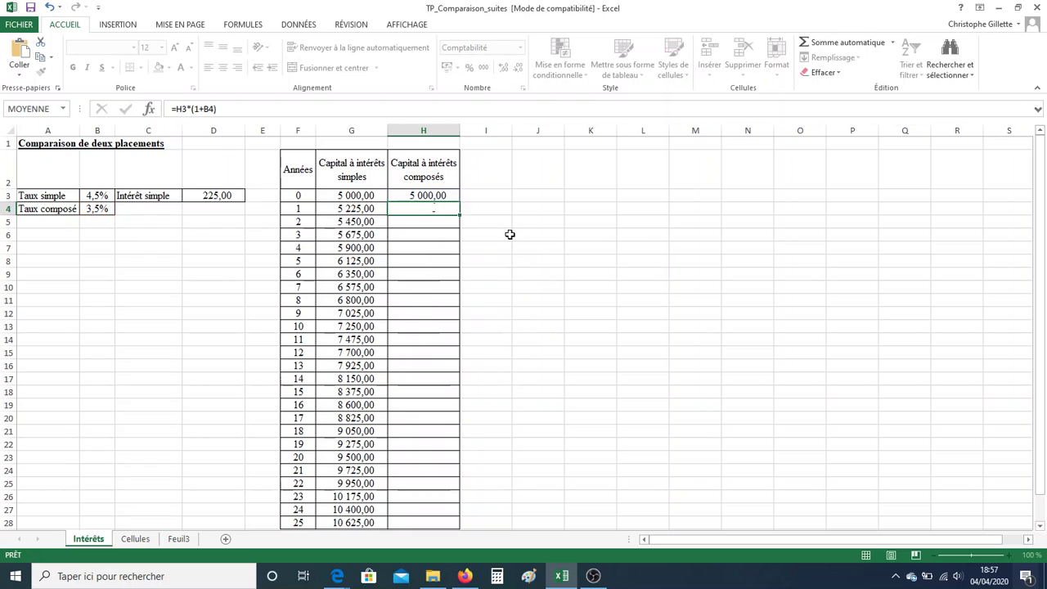
key("Return")
Fill the H4 formula down to H28 and compare the copied formula in H5 with the cell B5 it refers to.
left_click(441, 209)
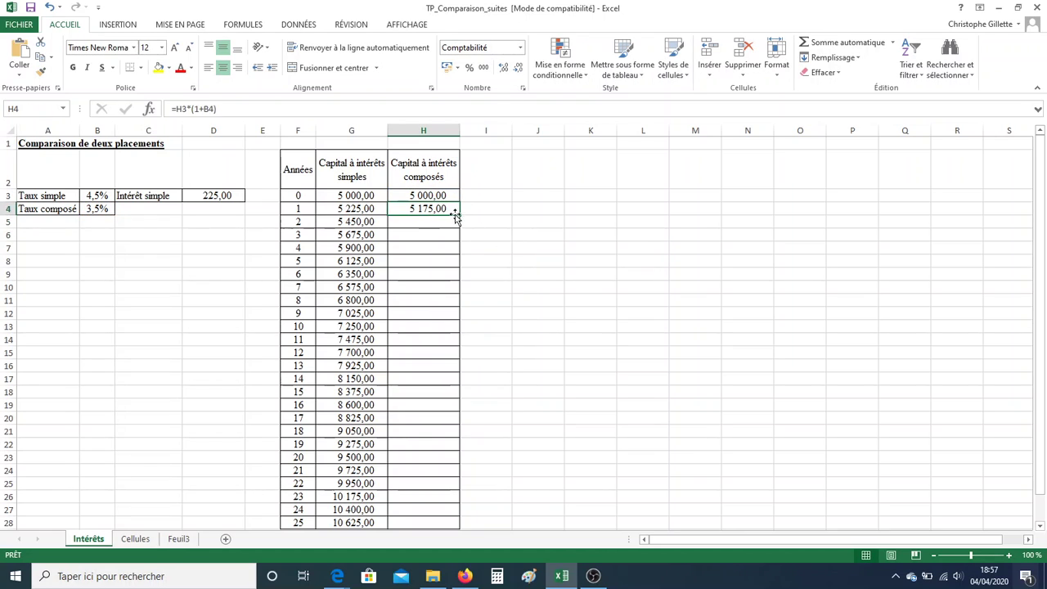
left_click_drag(458, 216, 456, 473)
scroll(524, 437, "up", 1)
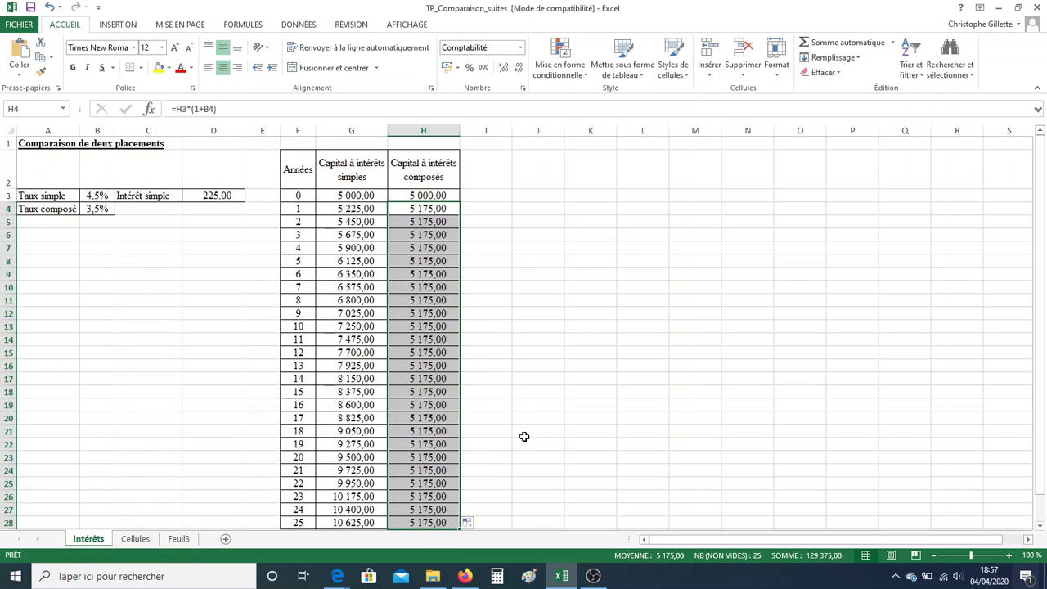
left_click(453, 221)
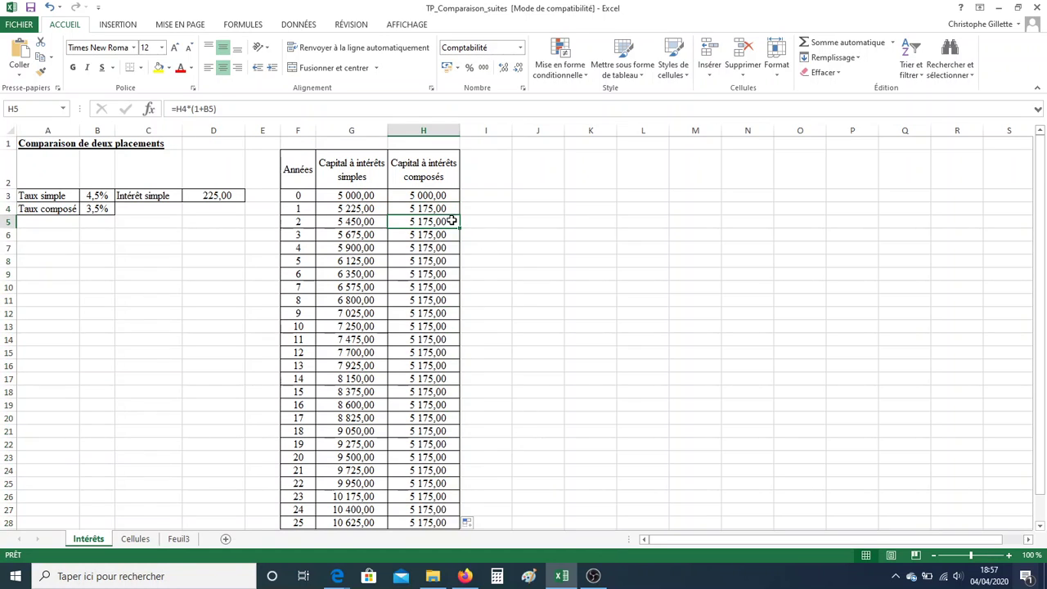
left_click(94, 222)
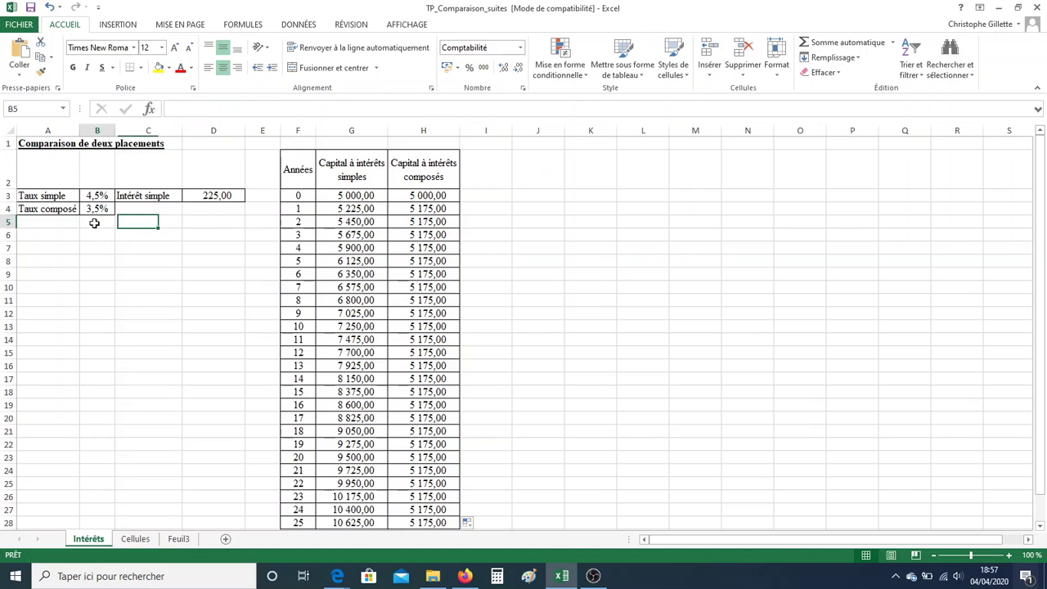
Lock the row of the B4 reference in H4, giving =H3*(1+B$4), and fill the formula down to H28.
left_click(447, 210)
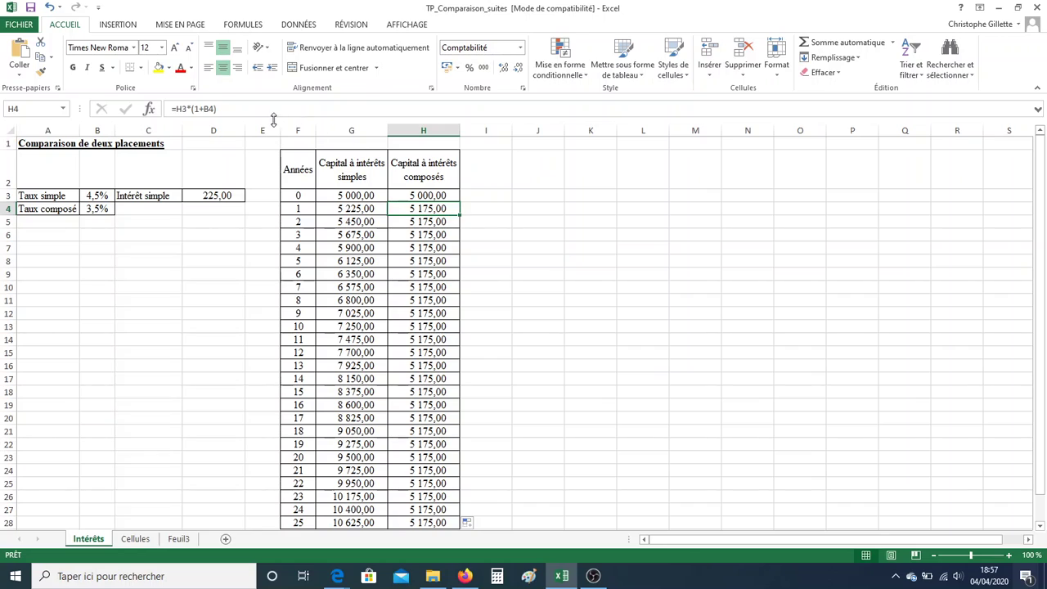
left_click(209, 108)
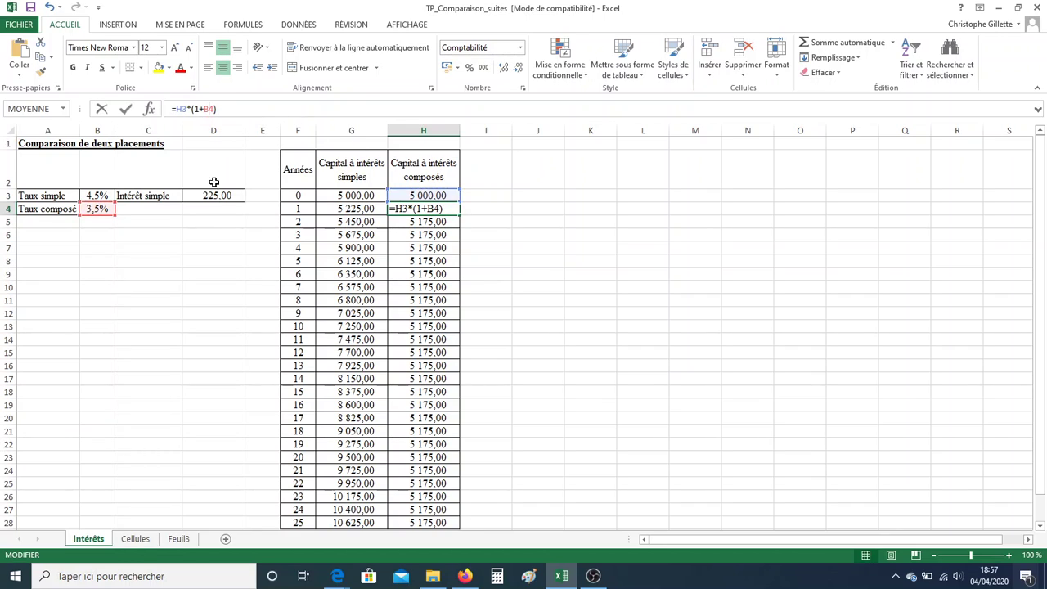
type("$")
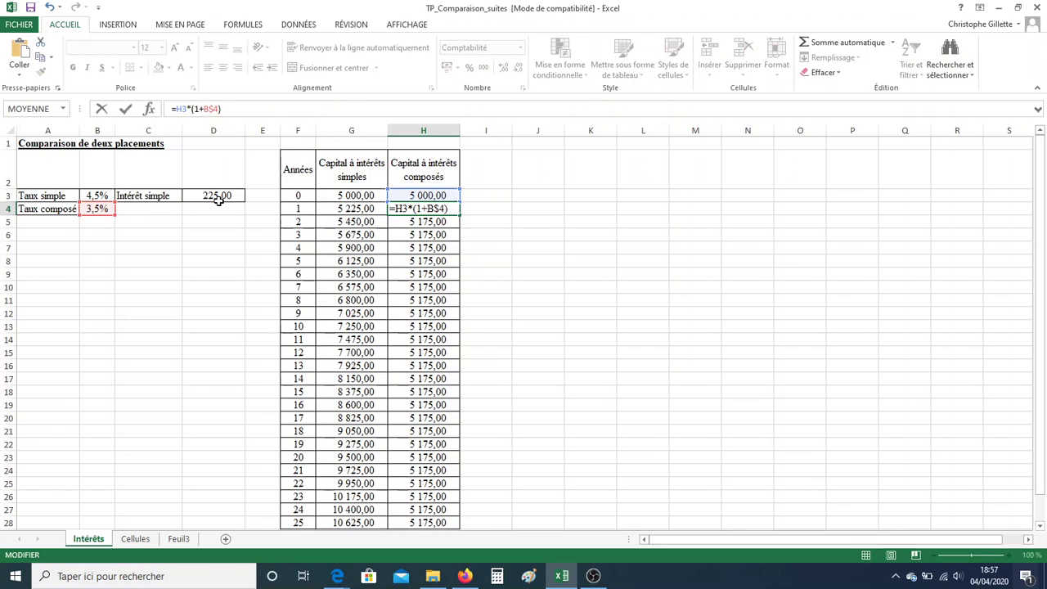
key("ctrl+Return")
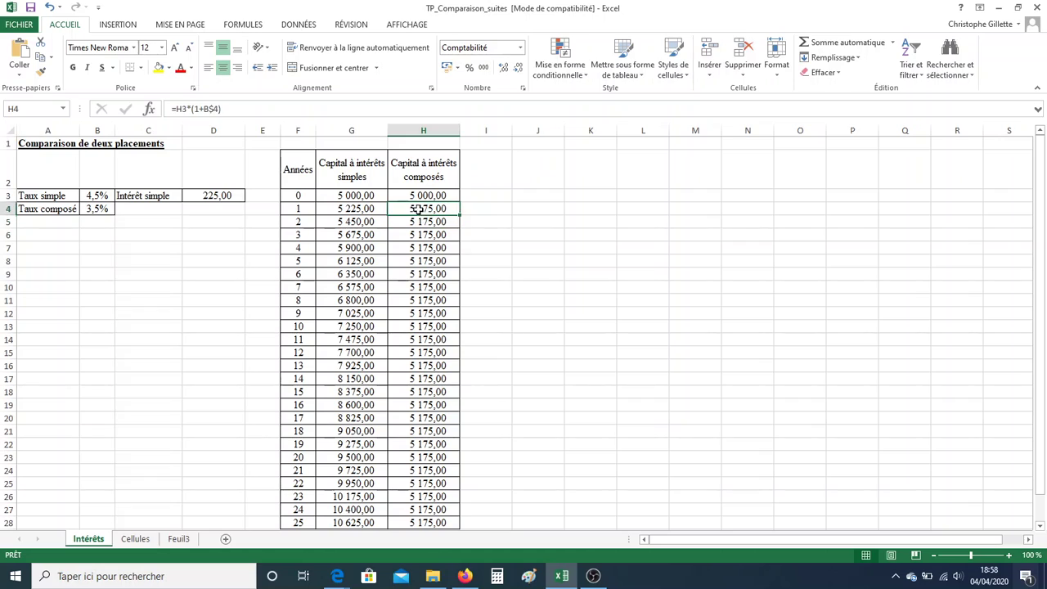
left_click_drag(460, 215, 458, 528)
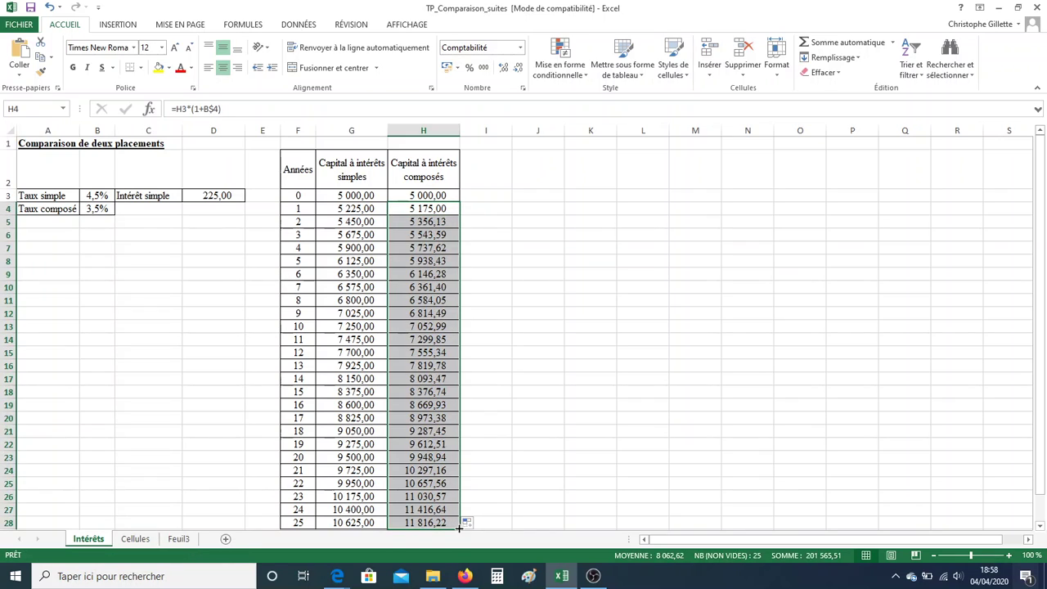
Check the copied compound-interest formulas in H5 to H8 and H24, and the initial capital in H3.
left_click(424, 226)
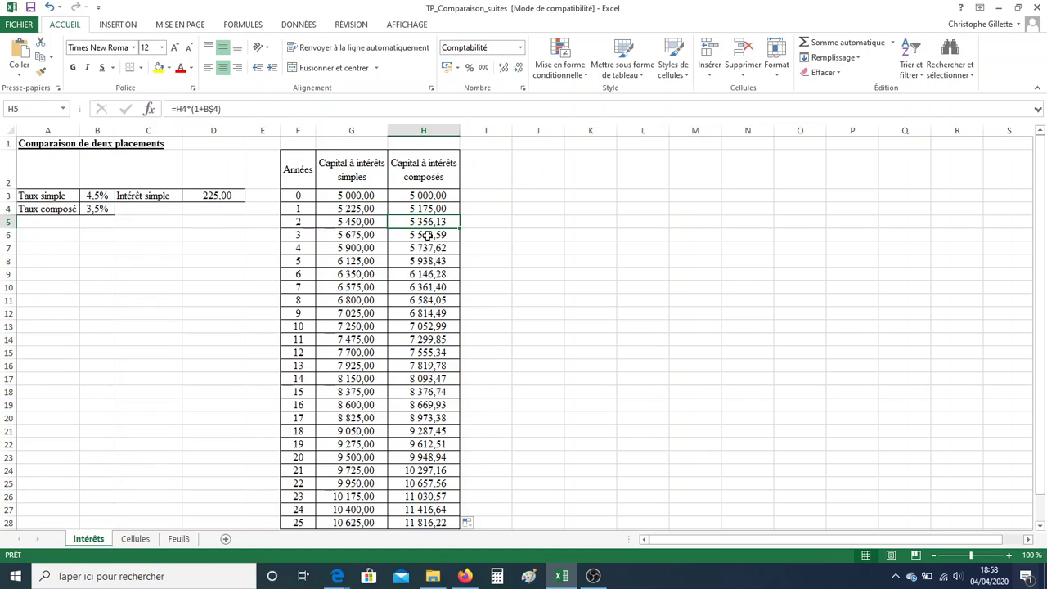
left_click(426, 238)
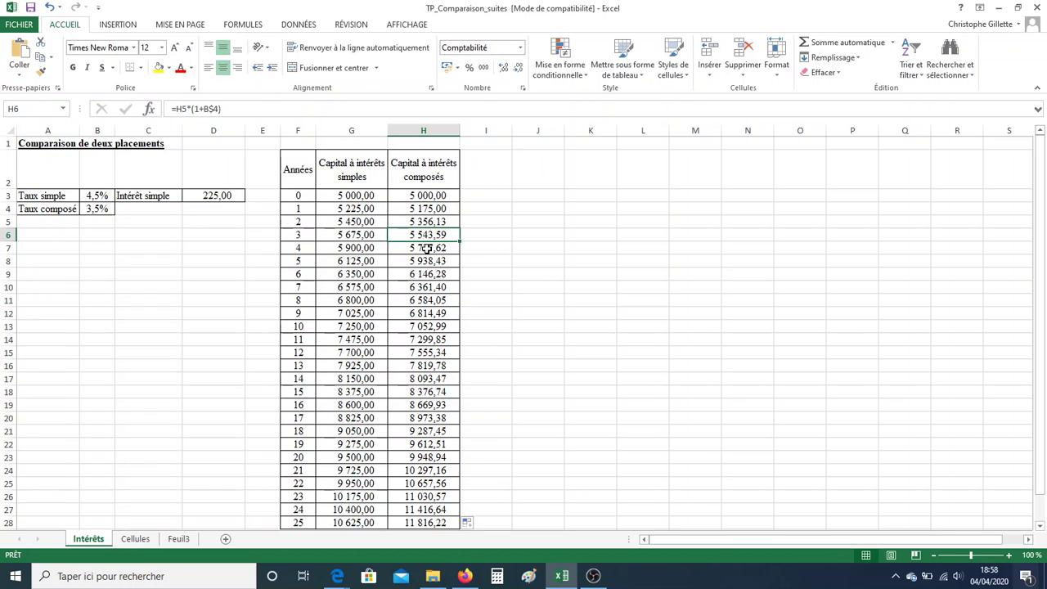
left_click(427, 248)
left_click(427, 261)
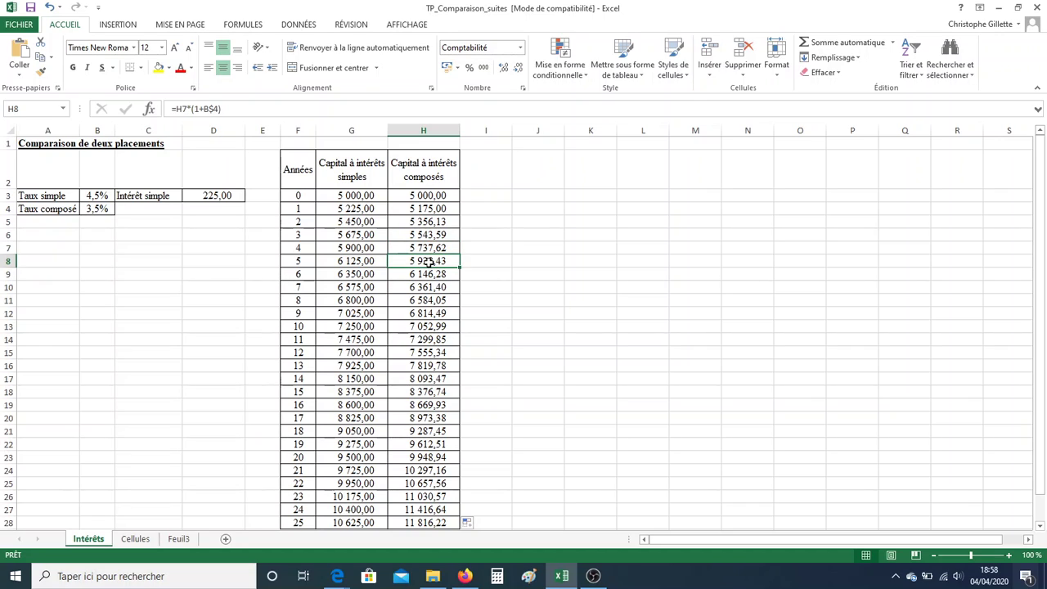
left_click(447, 195)
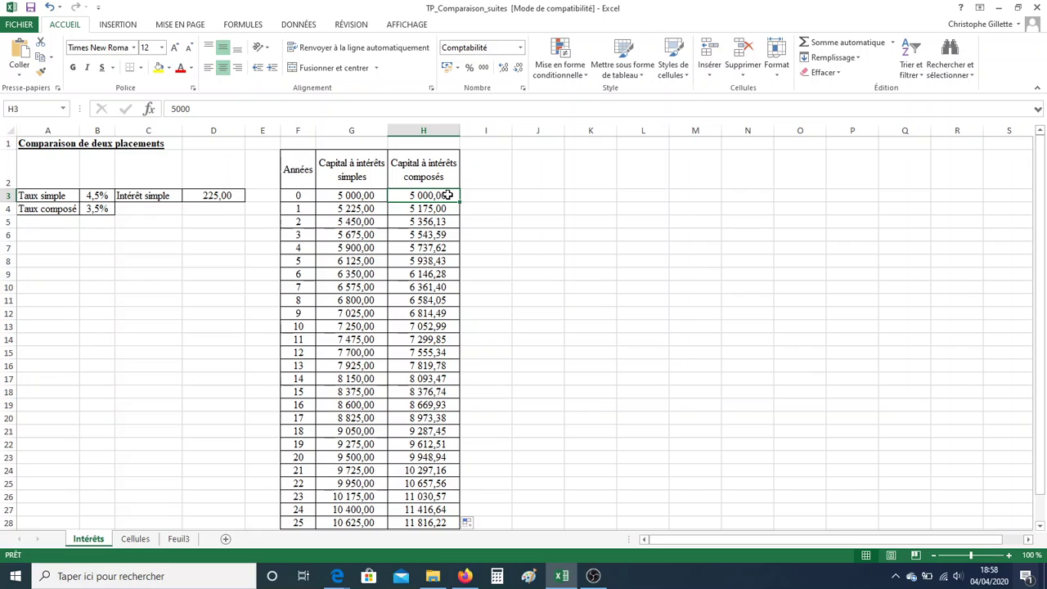
left_click(446, 470)
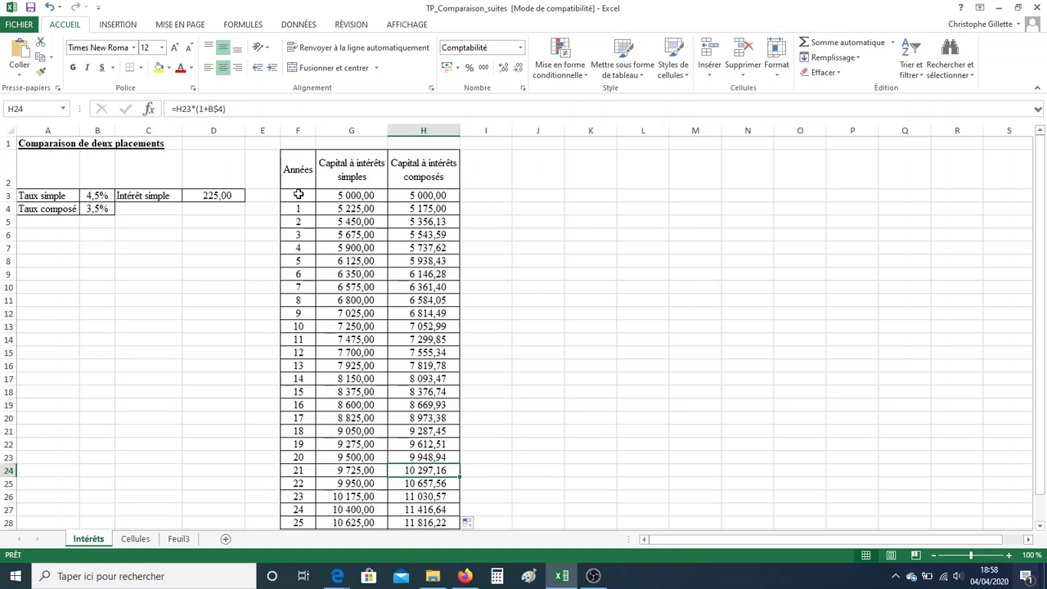
Insert a markers-only scatter chart from the years and both capital columns, F3:H28.
left_click_drag(302, 193, 427, 522)
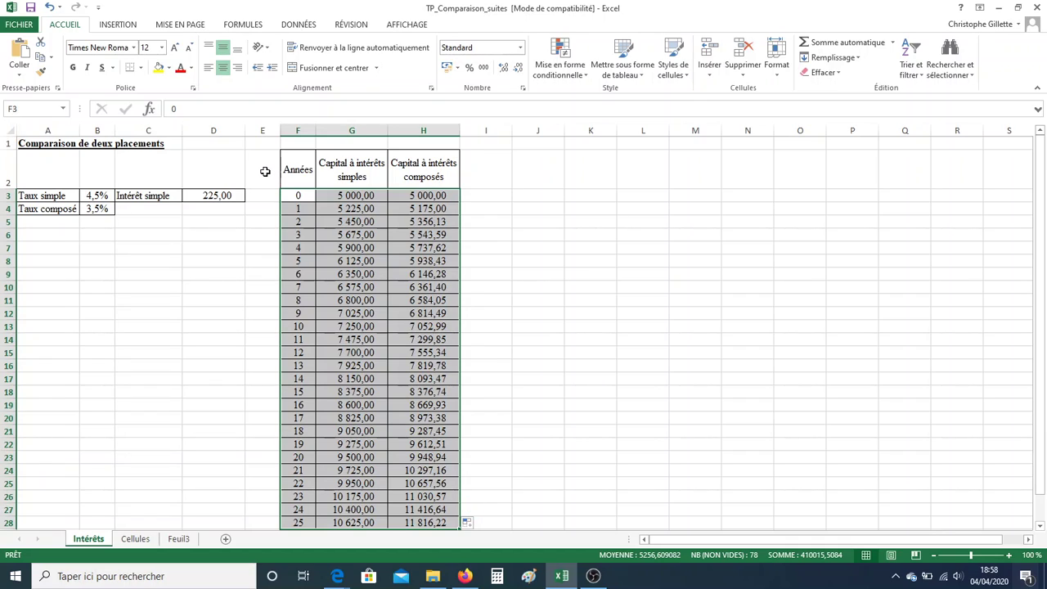
left_click(124, 25)
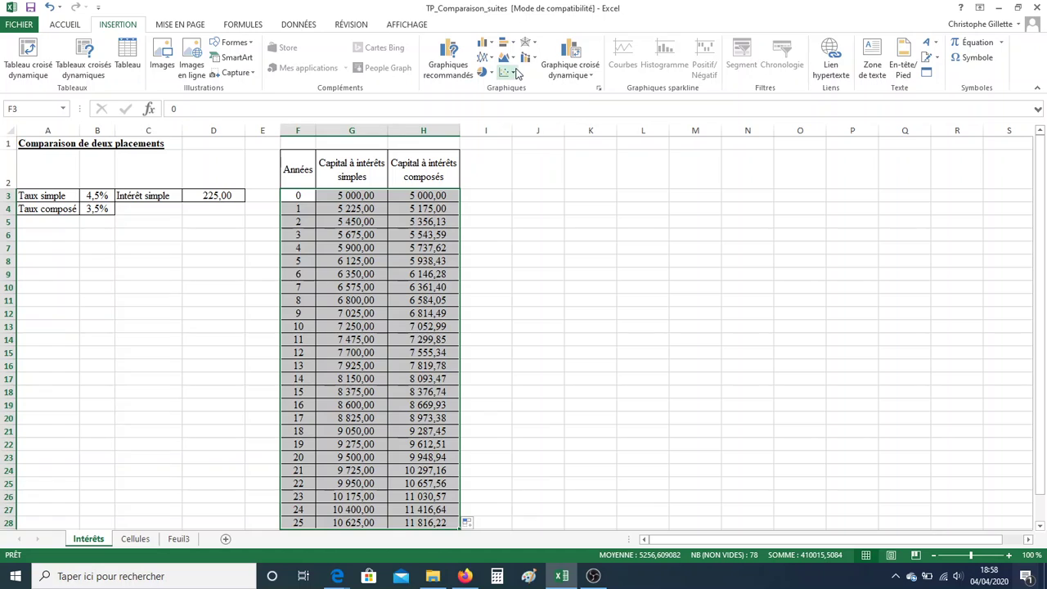
left_click(512, 75)
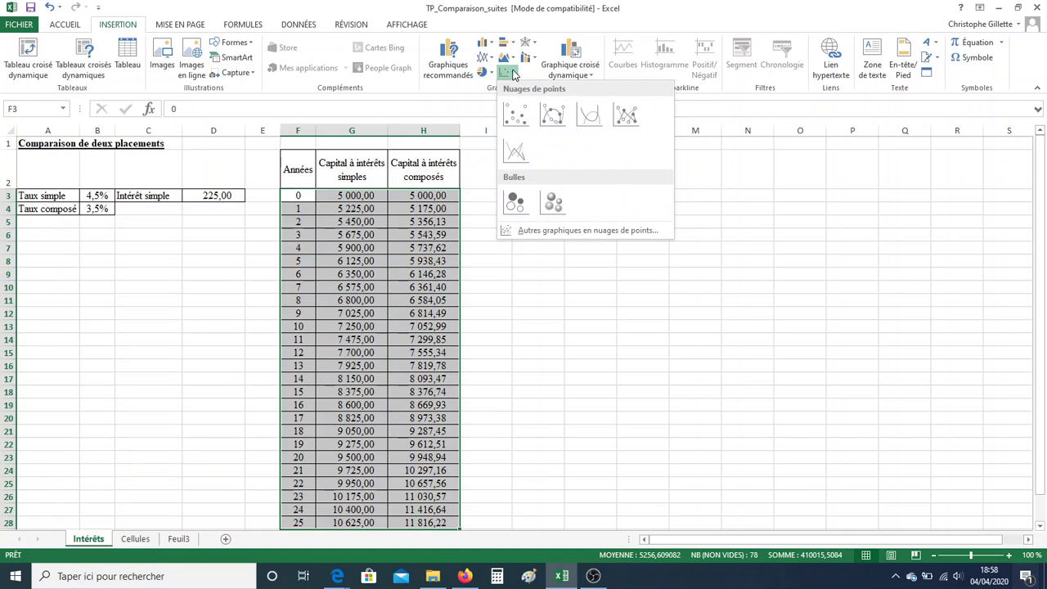
left_click(523, 118)
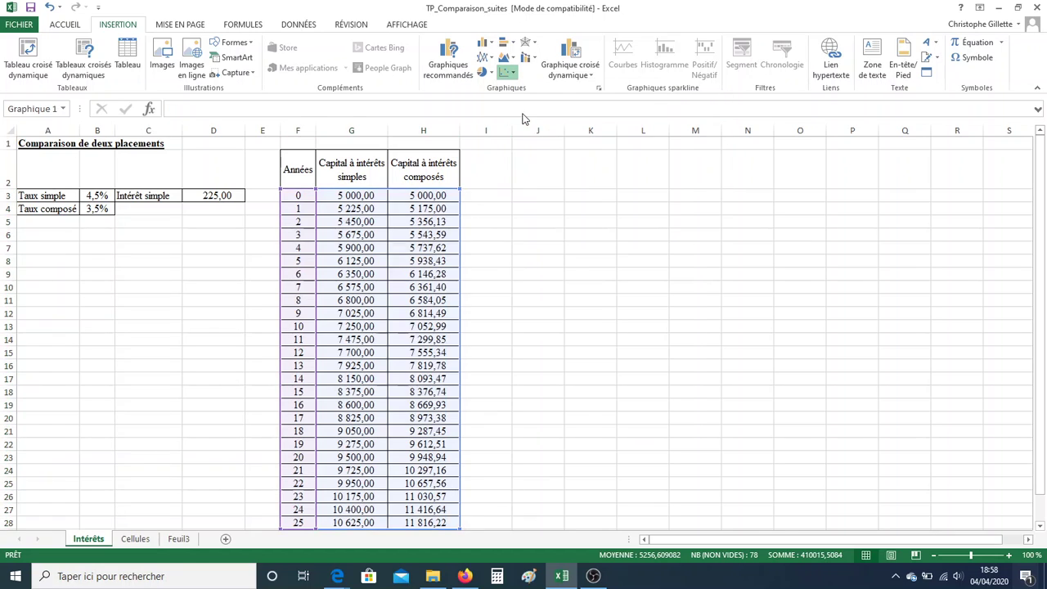
Move the chart beside the table and stretch its height to span about rows 2 to 26.
left_click_drag(600, 260, 742, 243)
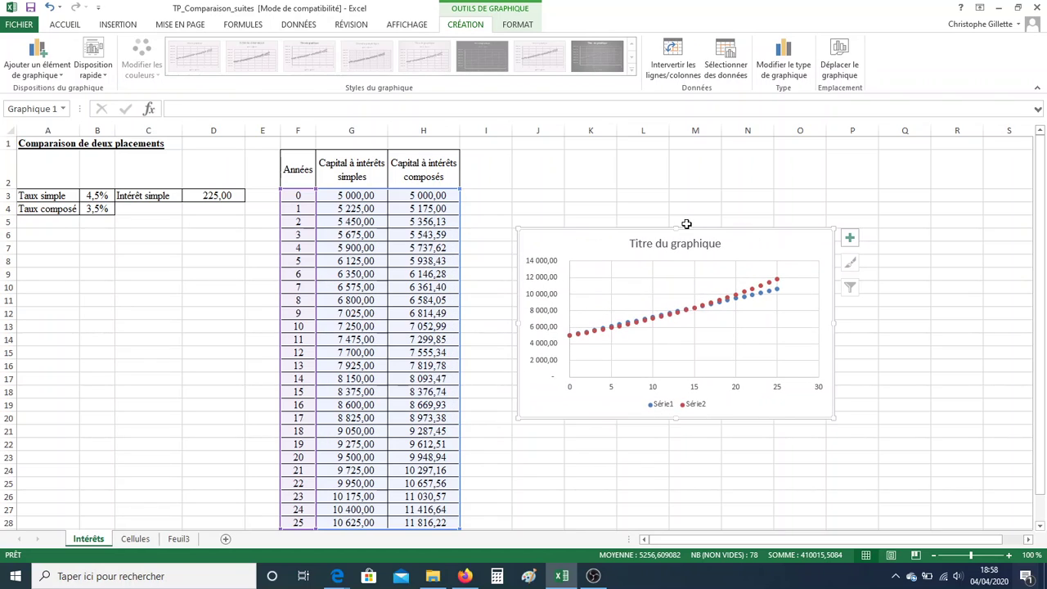
left_click_drag(675, 229, 676, 148)
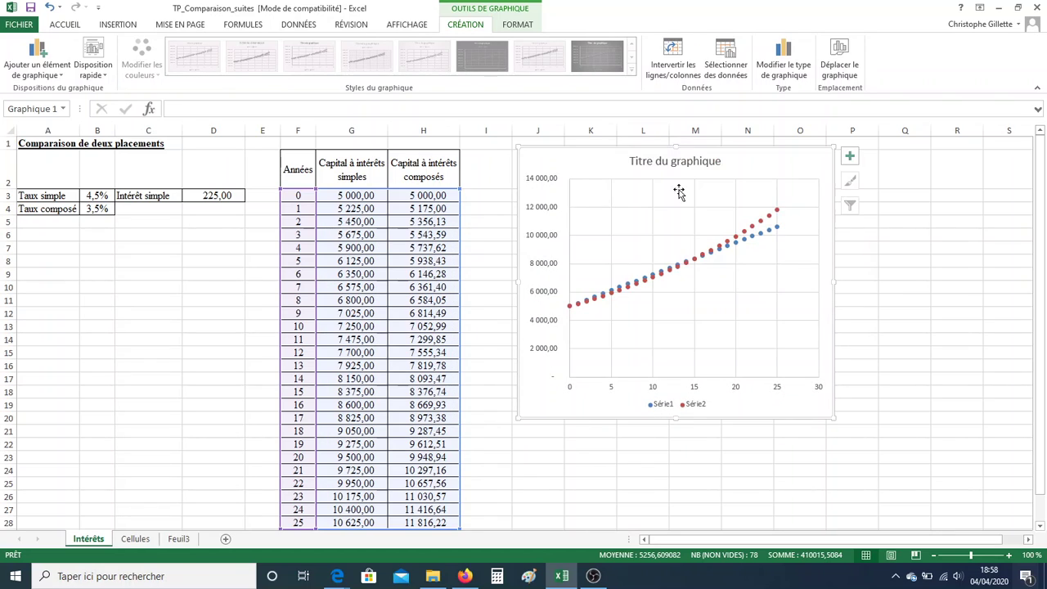
left_click_drag(676, 425, 679, 496)
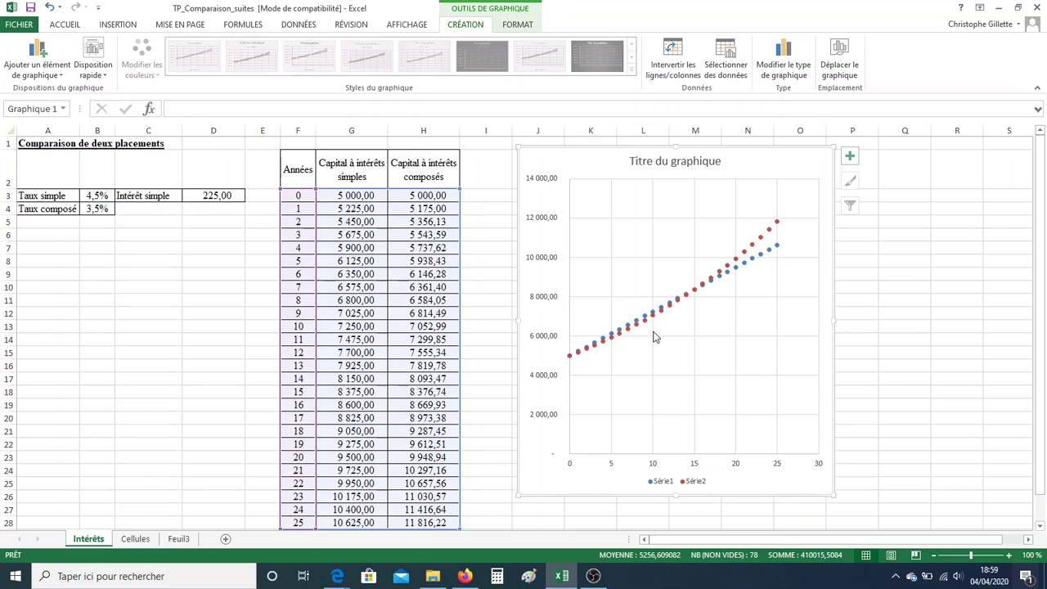
Compare the simple and compound capital for years 14 and 15 in the table with the crossing point on the chart.
mouse_move(697, 300)
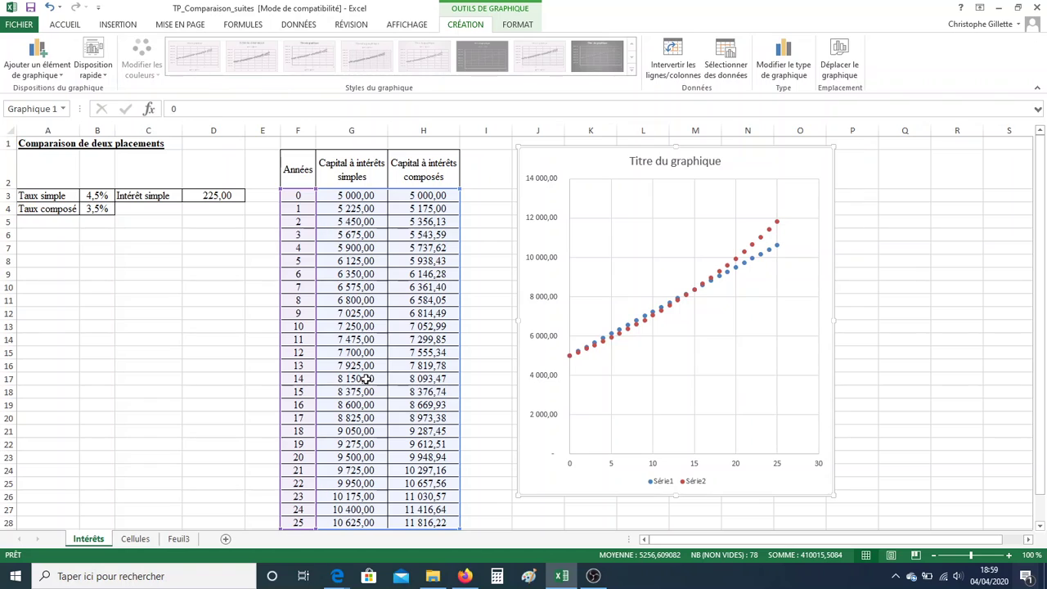
left_click(365, 379)
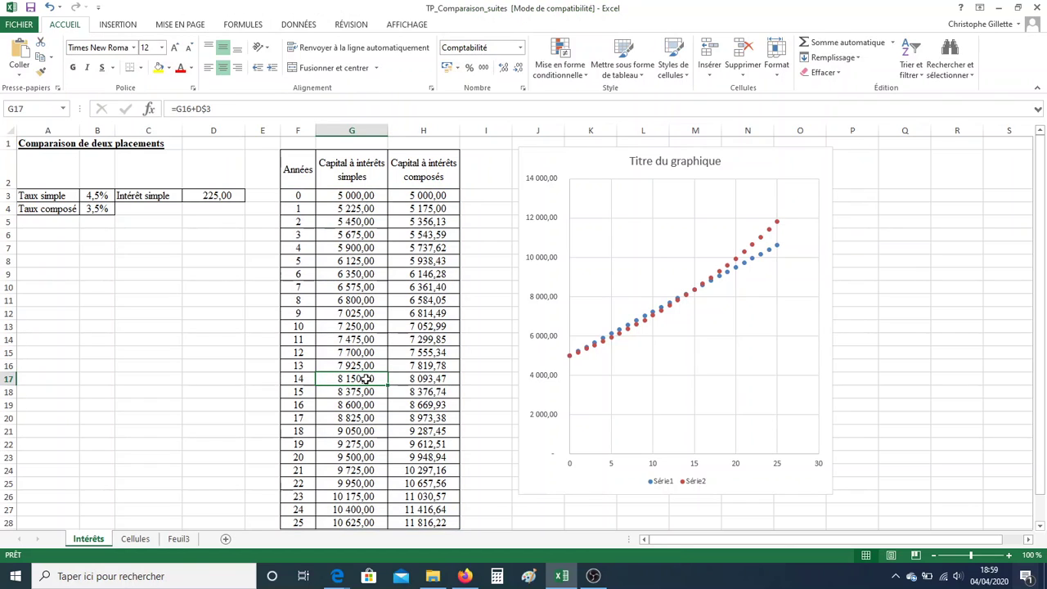
left_click(432, 381)
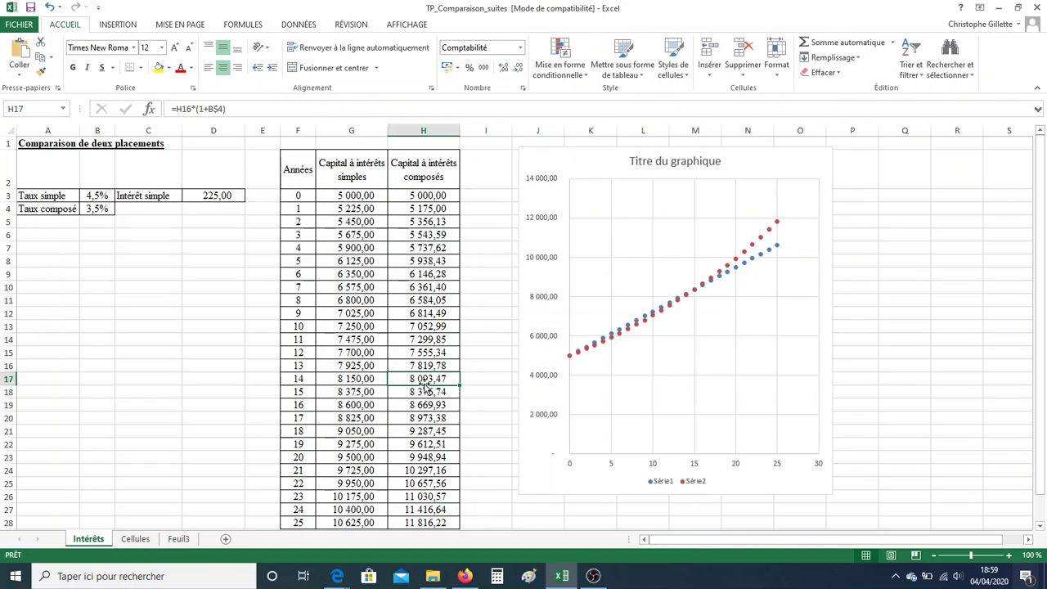
left_click(366, 394)
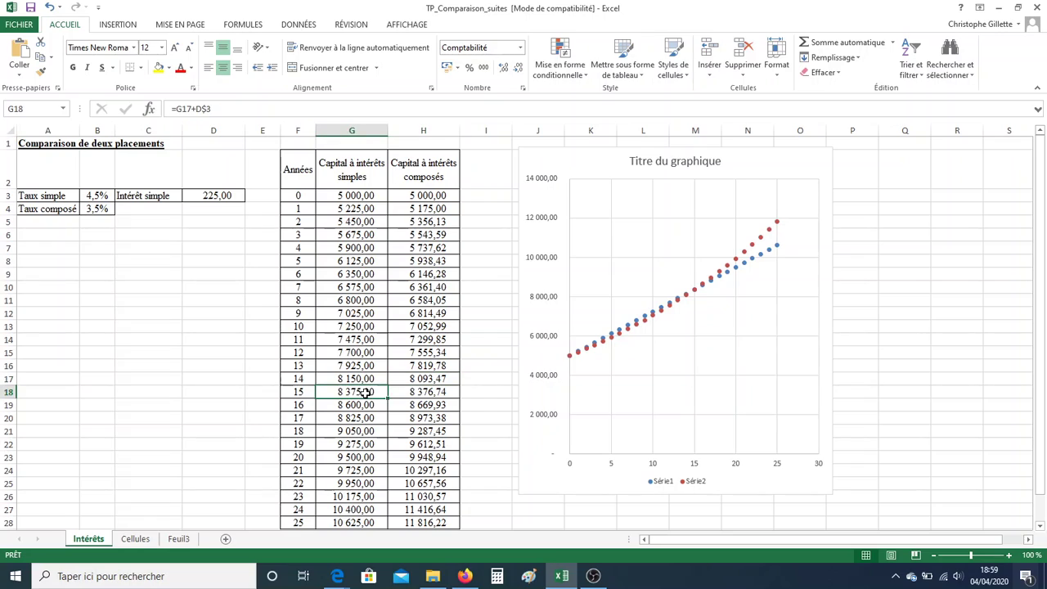
left_click(442, 394)
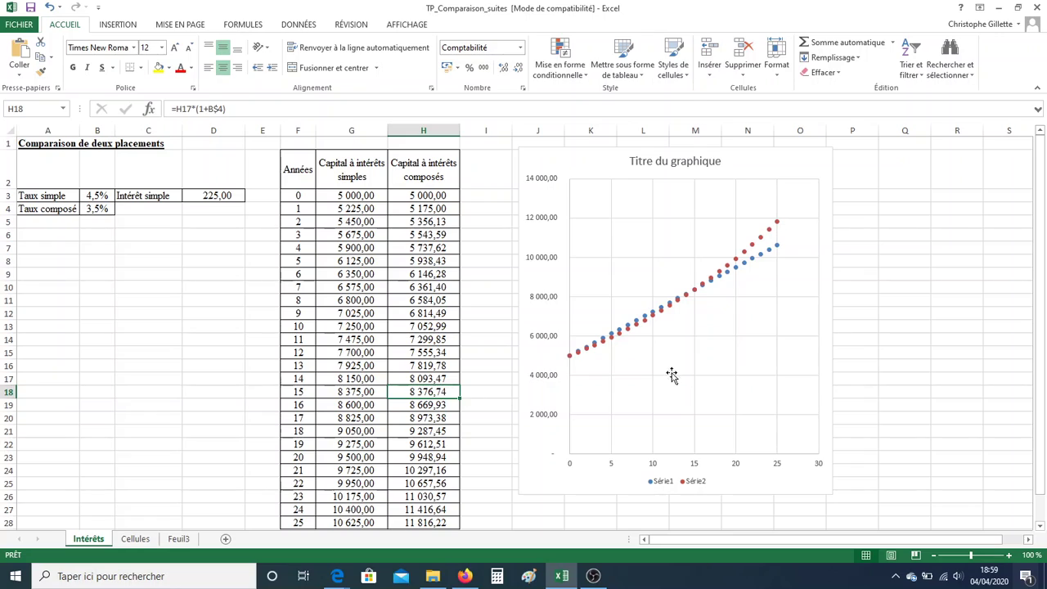
mouse_move(699, 296)
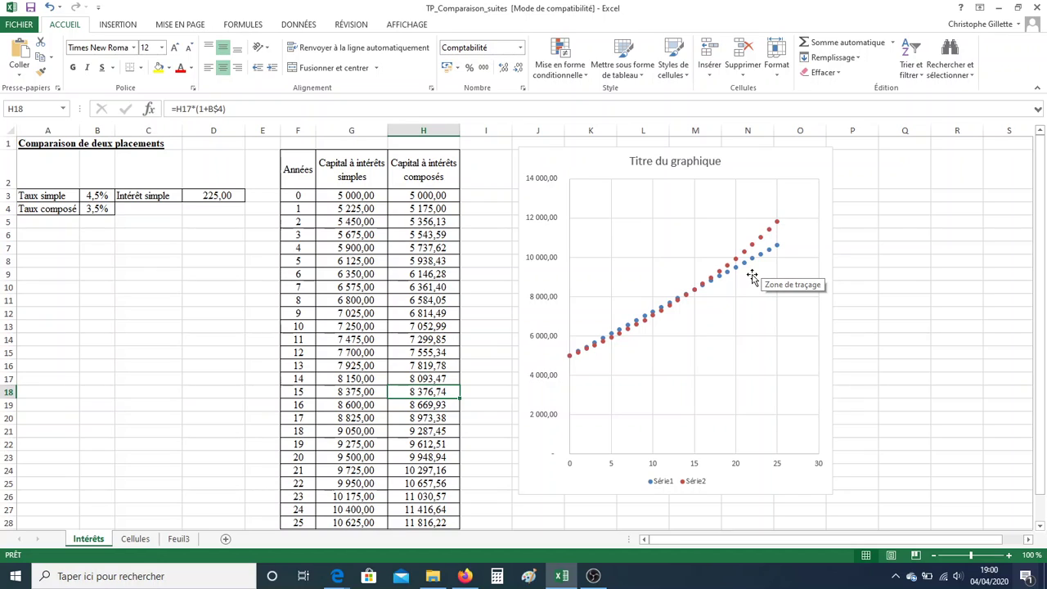
On the Cellules sheet, enter the day 2 growth formula =E3*(1+B$3) for cells A in E4.
left_click(135, 539)
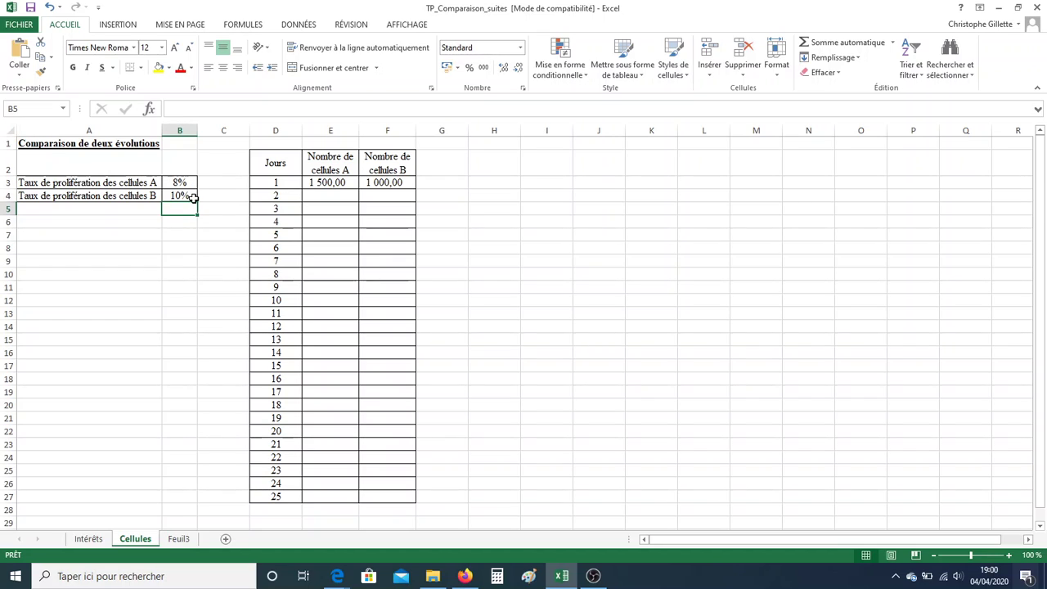
left_click(339, 195)
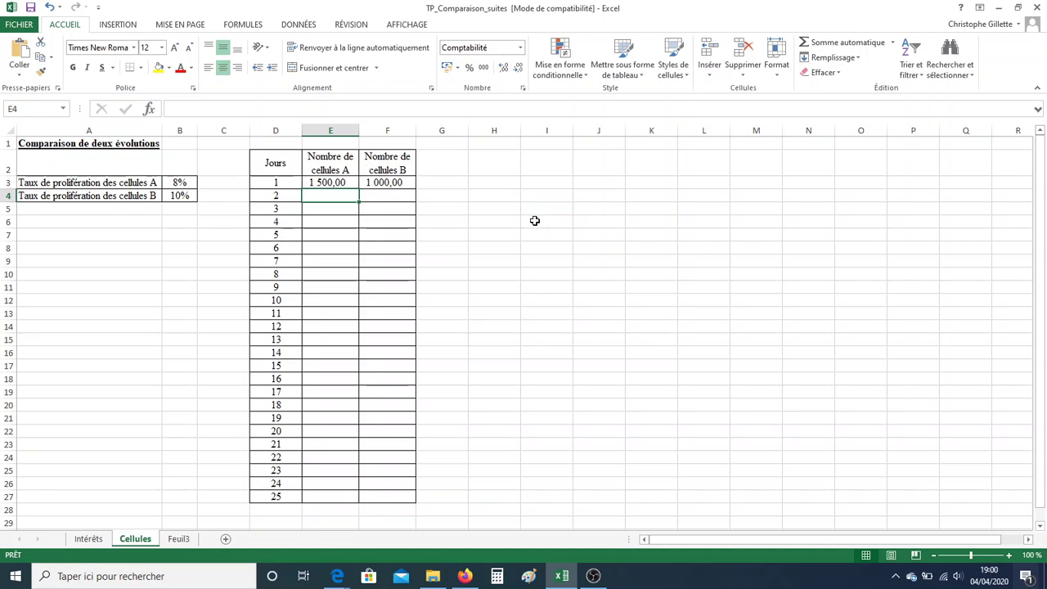
type("=")
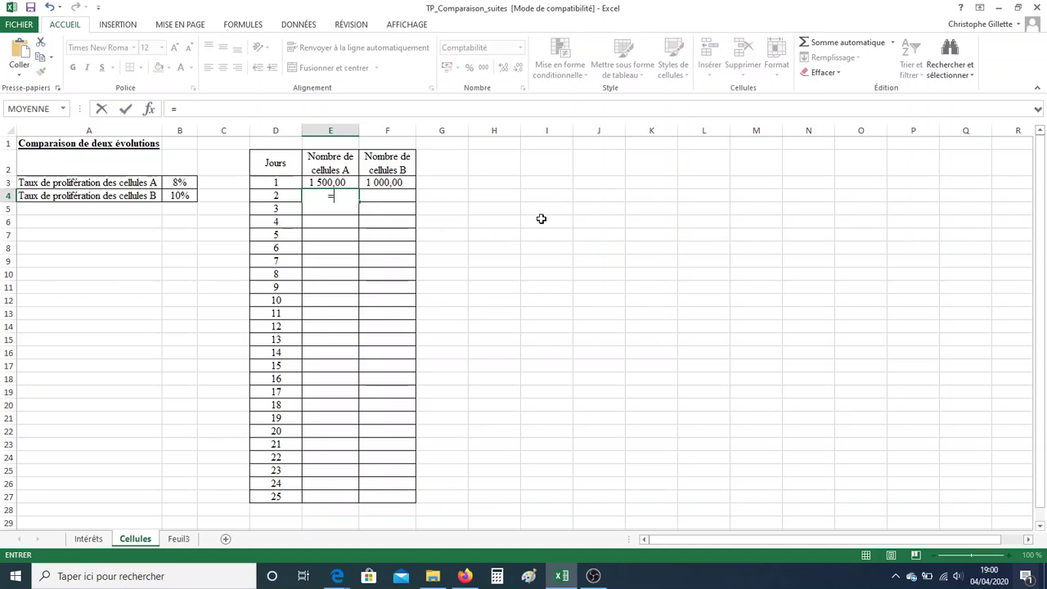
type("E3")
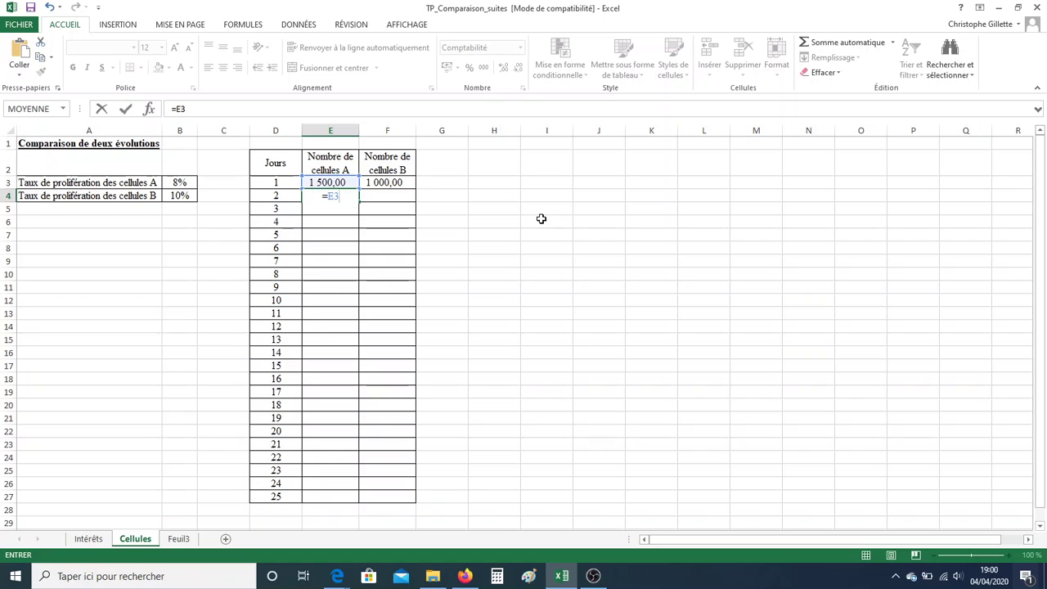
type("*(1+B$")
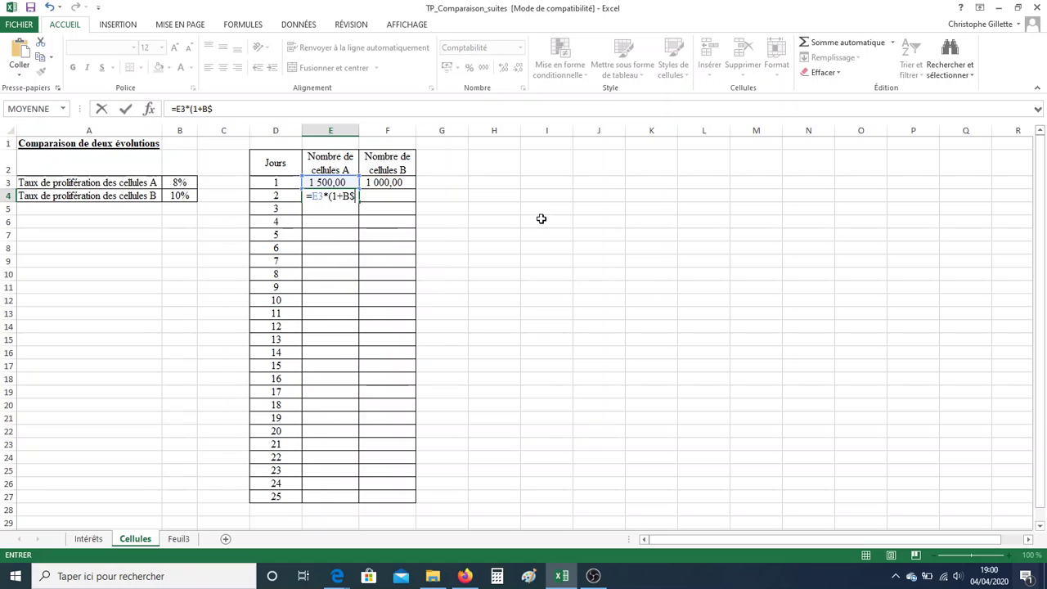
type("3)")
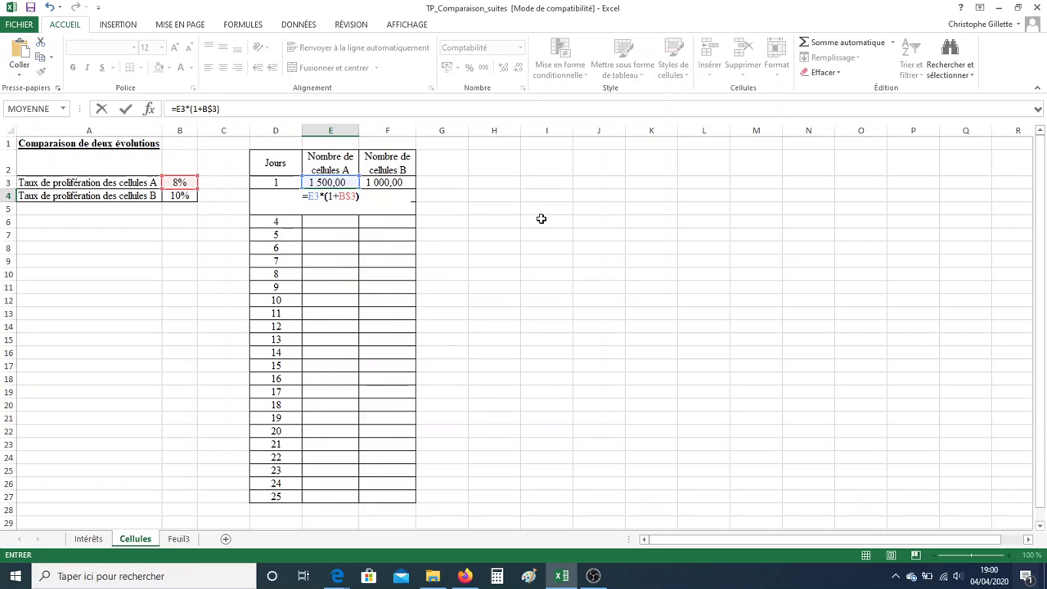
key("Return")
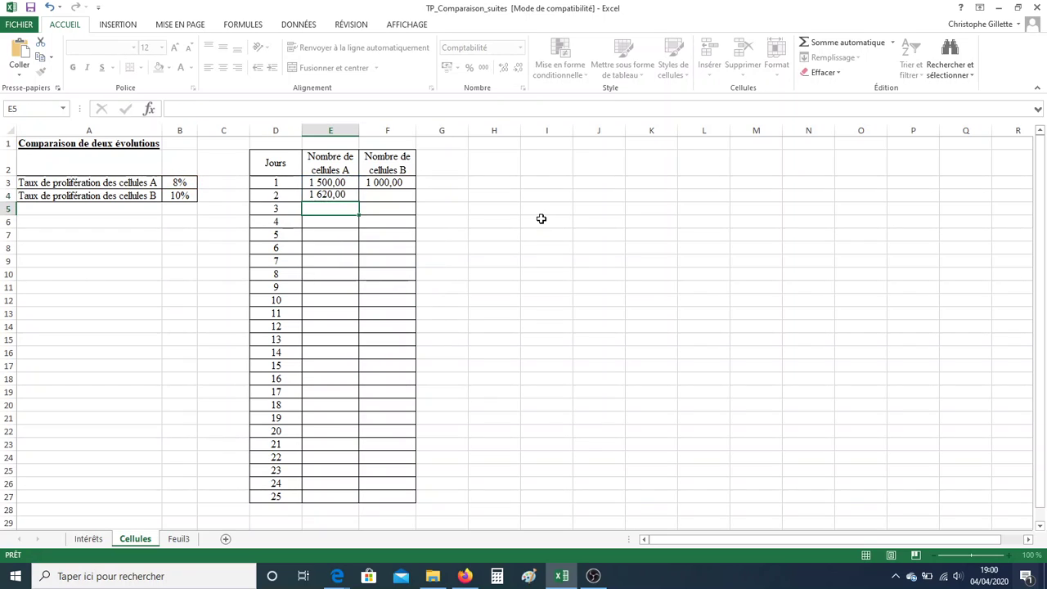
left_click(331, 196)
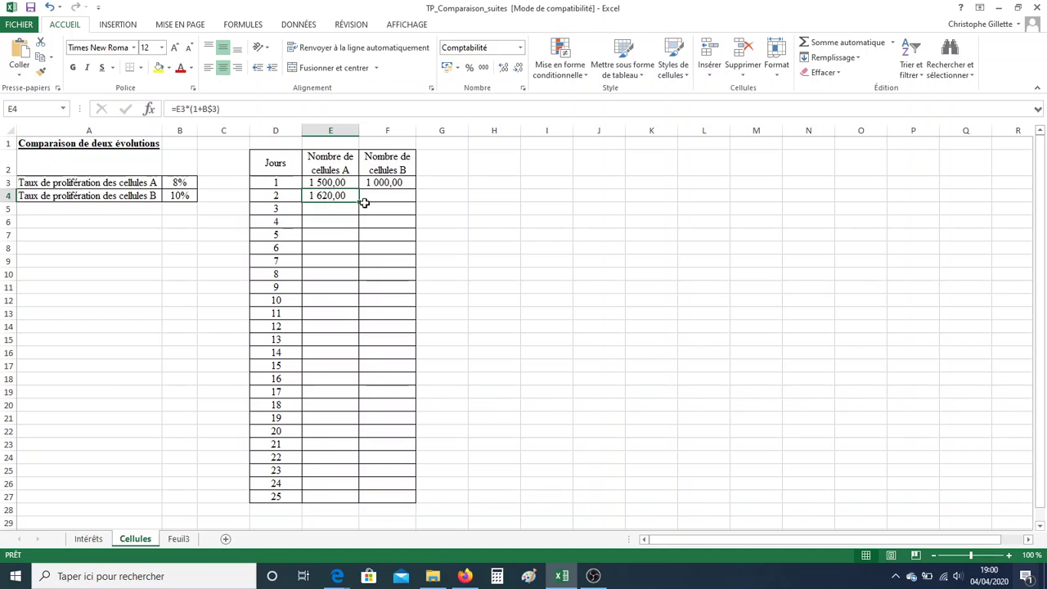
left_click_drag(359, 202, 363, 504)
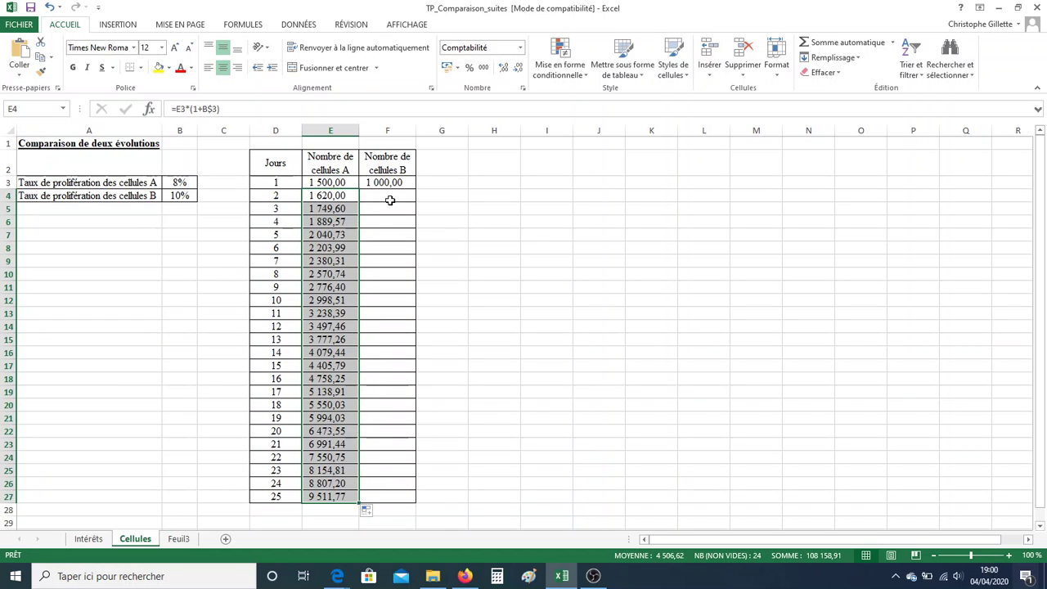
left_click(49, 8)
Enter =F3*(1+B$4) for cells B in F4 and fill both formulas in E4:F4 down to row 27.
left_click(387, 197)
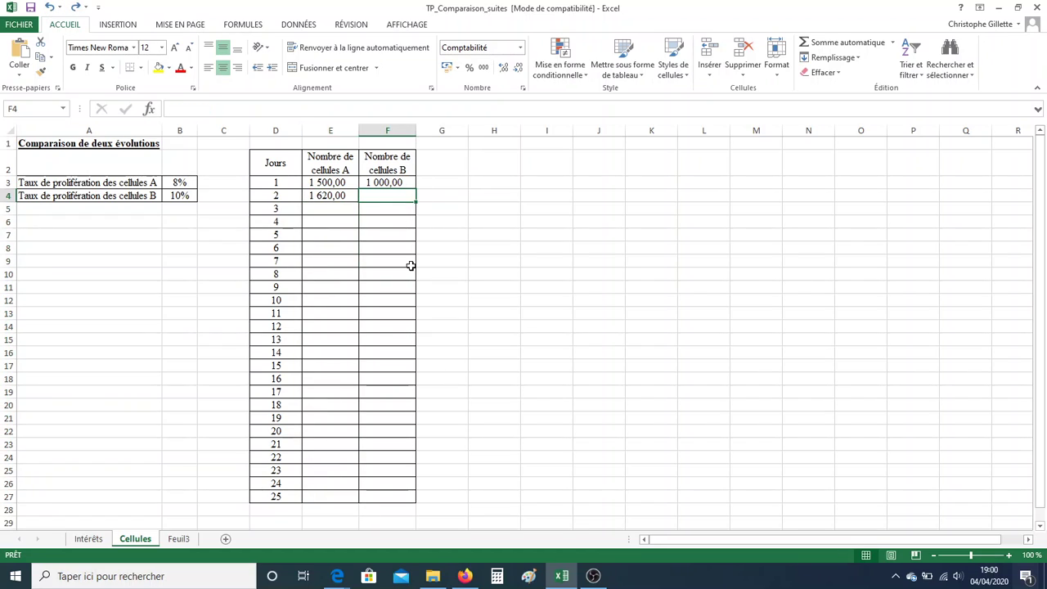
type("=")
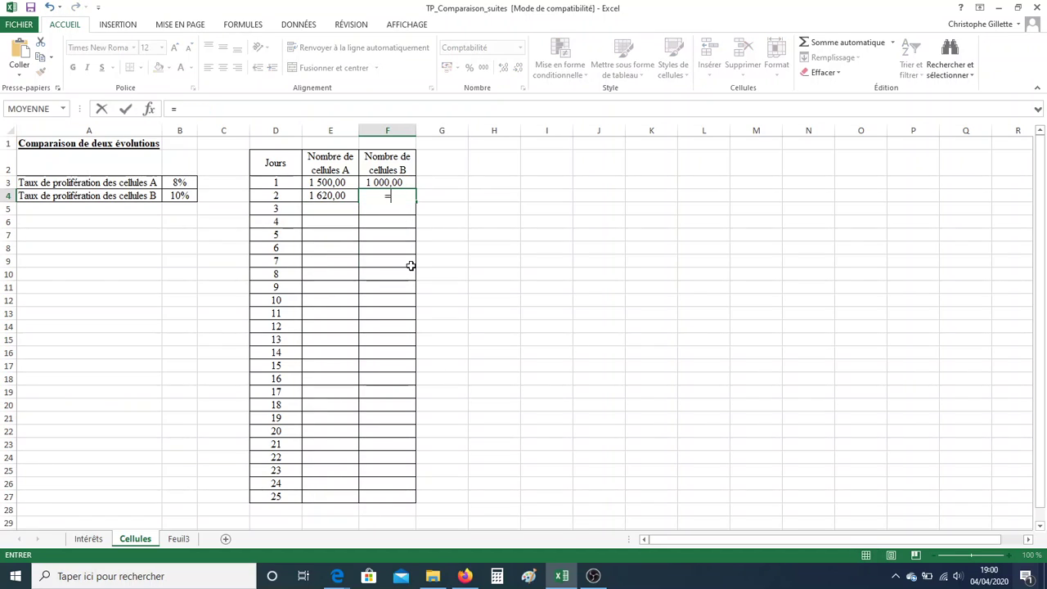
type("F3")
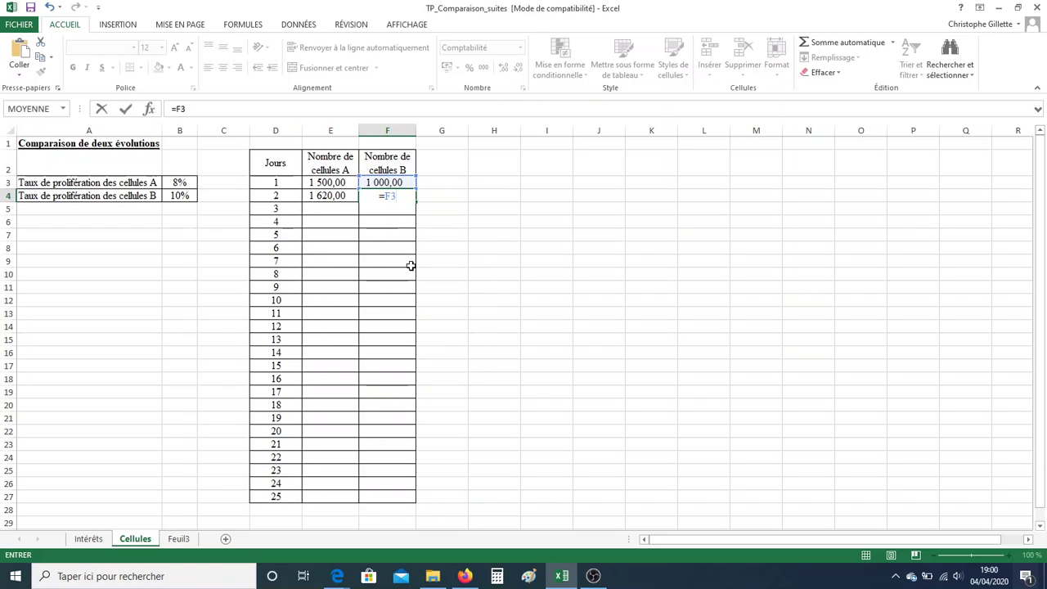
type("*(1+B$4)")
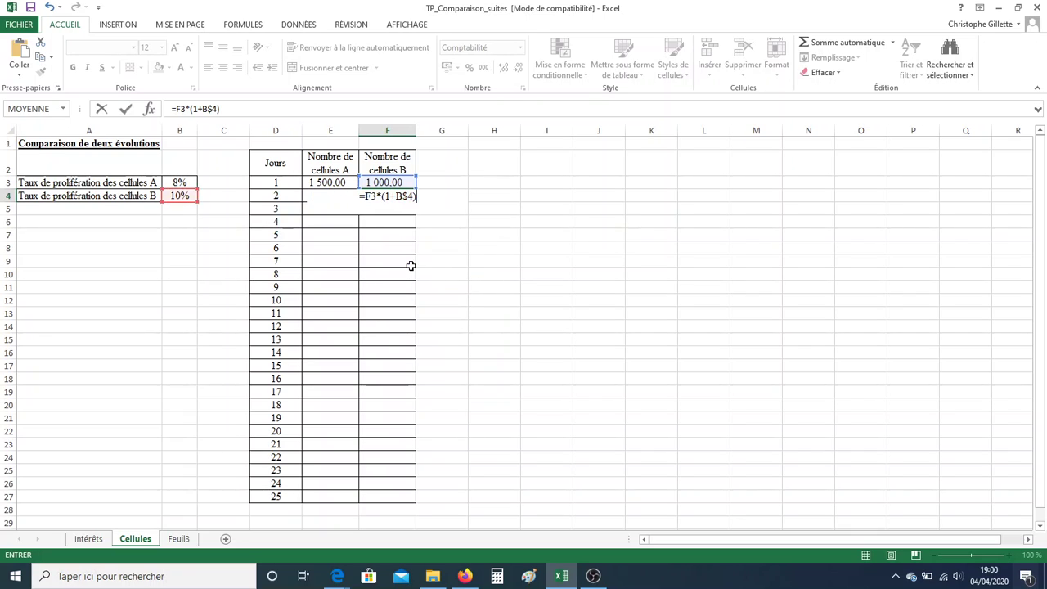
key("Return")
left_click_drag(328, 196, 406, 497)
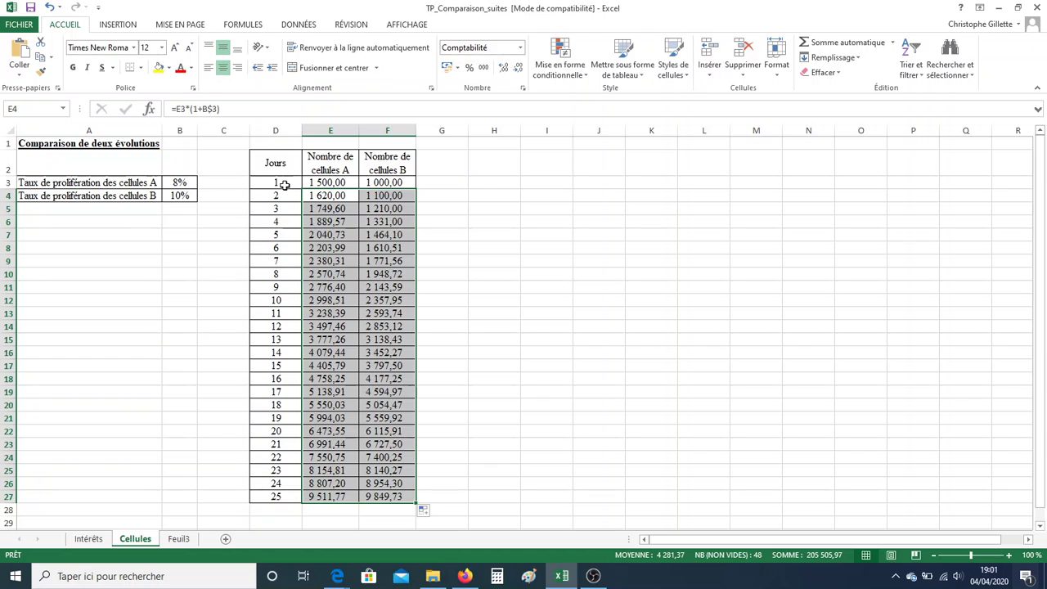
Insert a markers-only scatter chart from the days and both cell-count columns, D3:F27.
left_click_drag(276, 183, 395, 496)
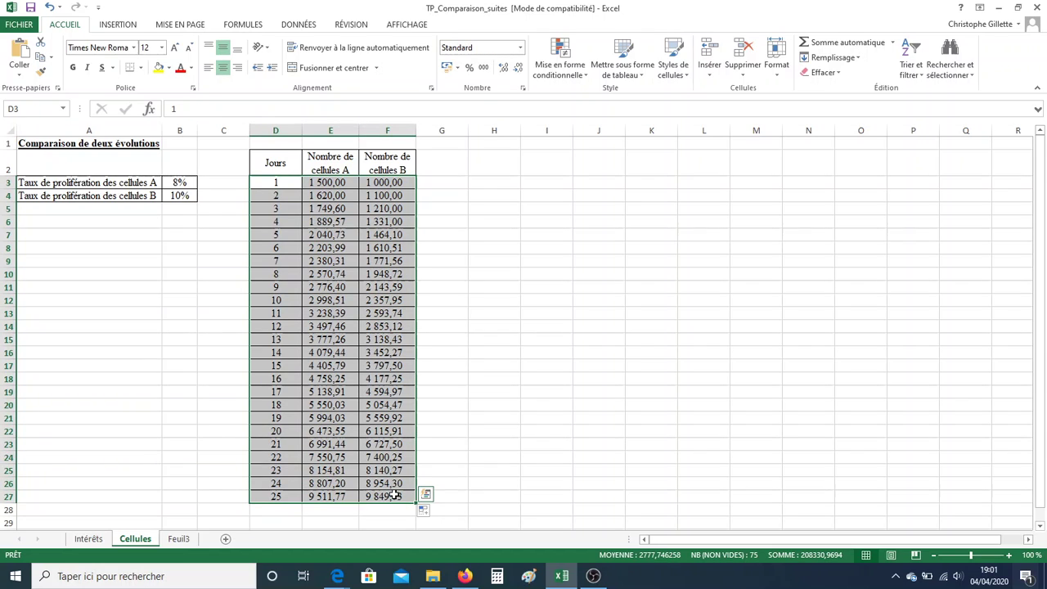
left_click(118, 24)
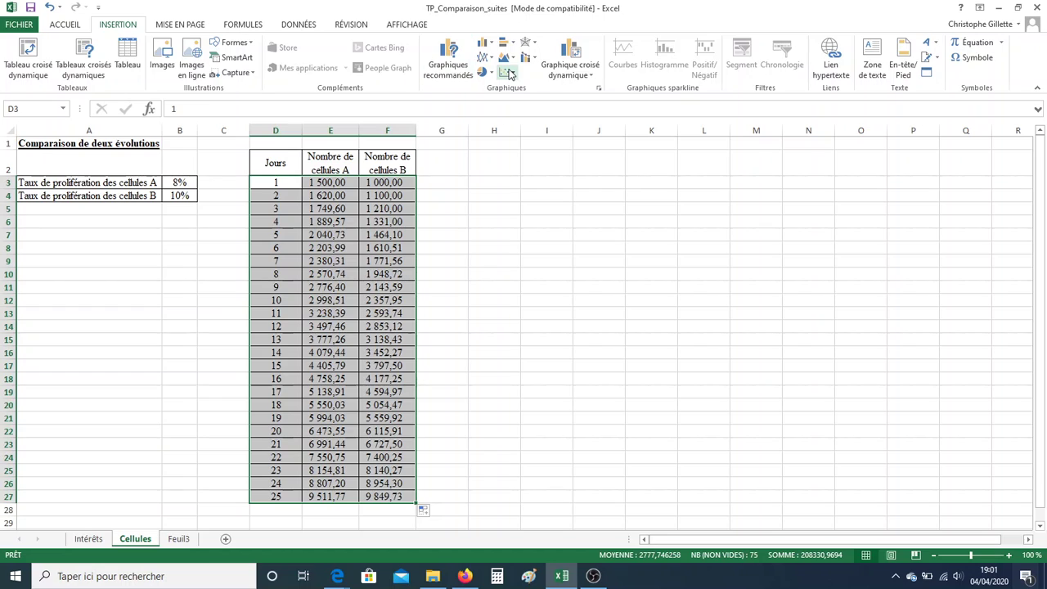
left_click(511, 72)
left_click(516, 111)
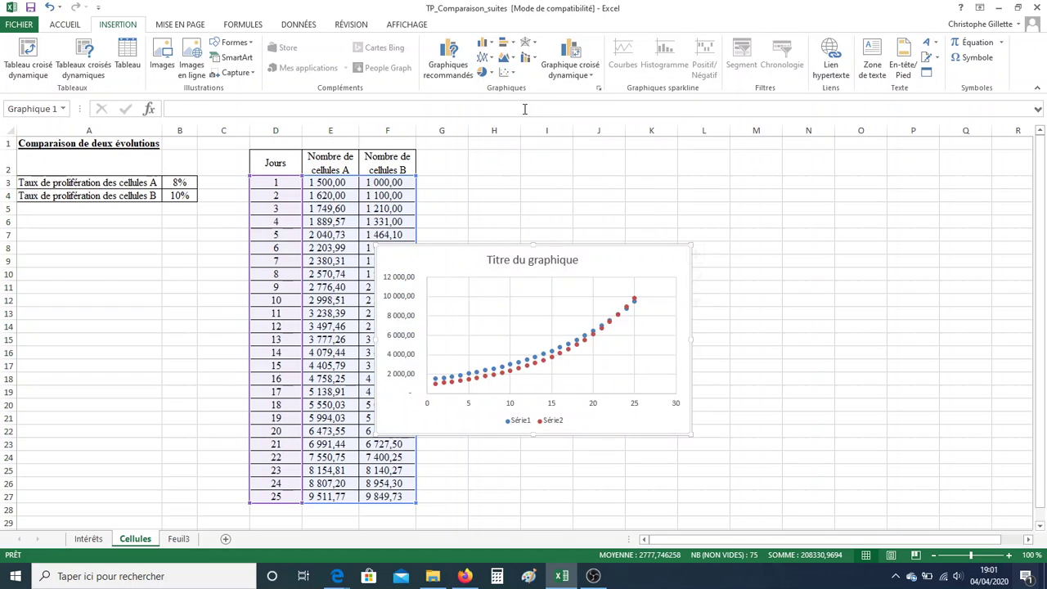
Move the chart beside the table, clear of its data, and stretch its height to span about rows 1 to 27.
left_click_drag(584, 260, 669, 232)
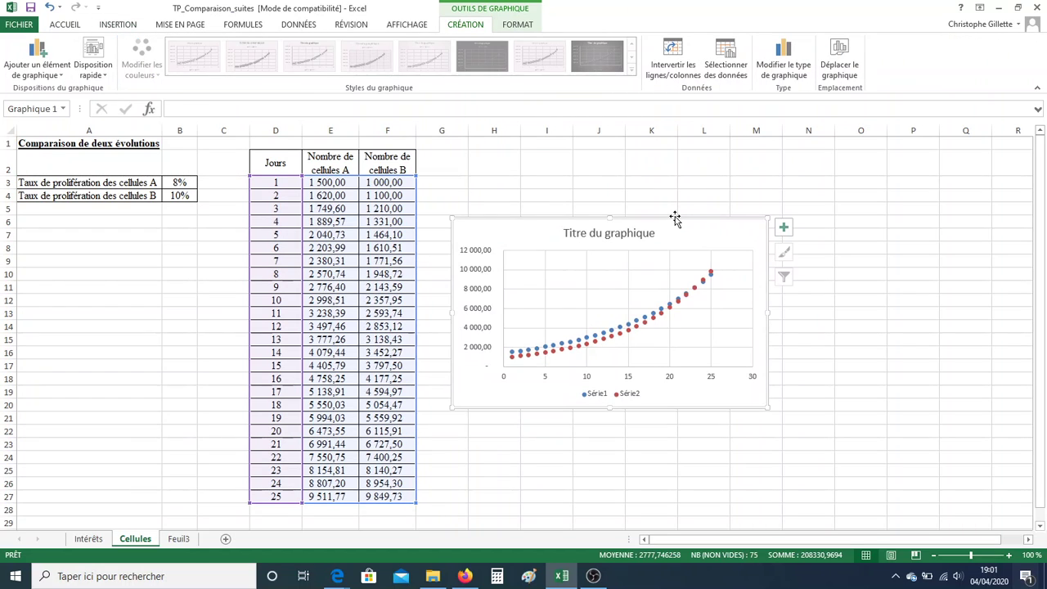
left_click_drag(610, 215, 620, 137)
left_click_drag(605, 403, 603, 497)
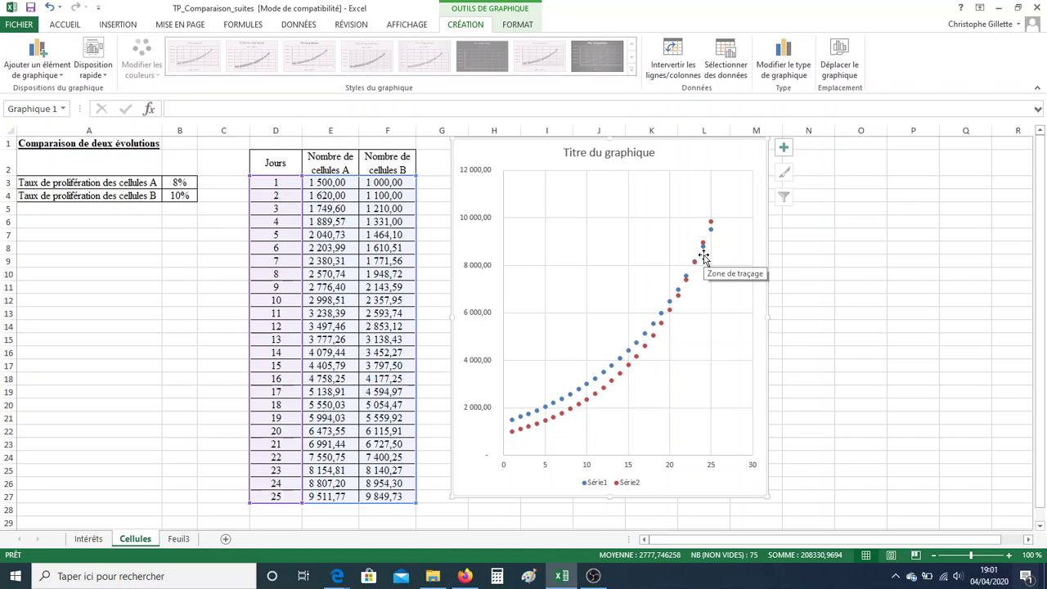
Compare the numbers of cells A and B for days 23 and 24 in the table.
left_click(330, 469)
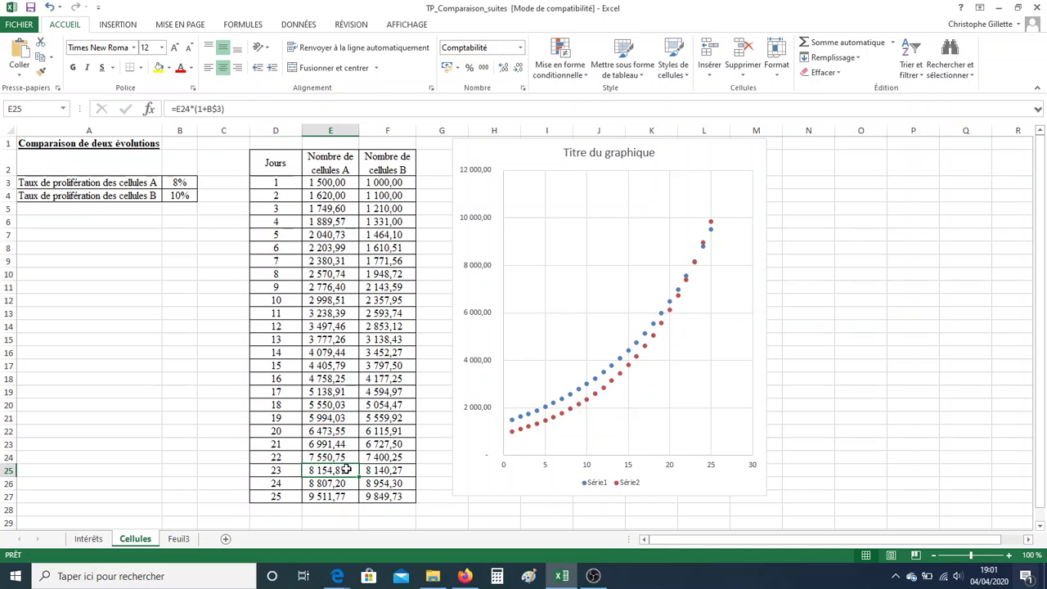
left_click(372, 469)
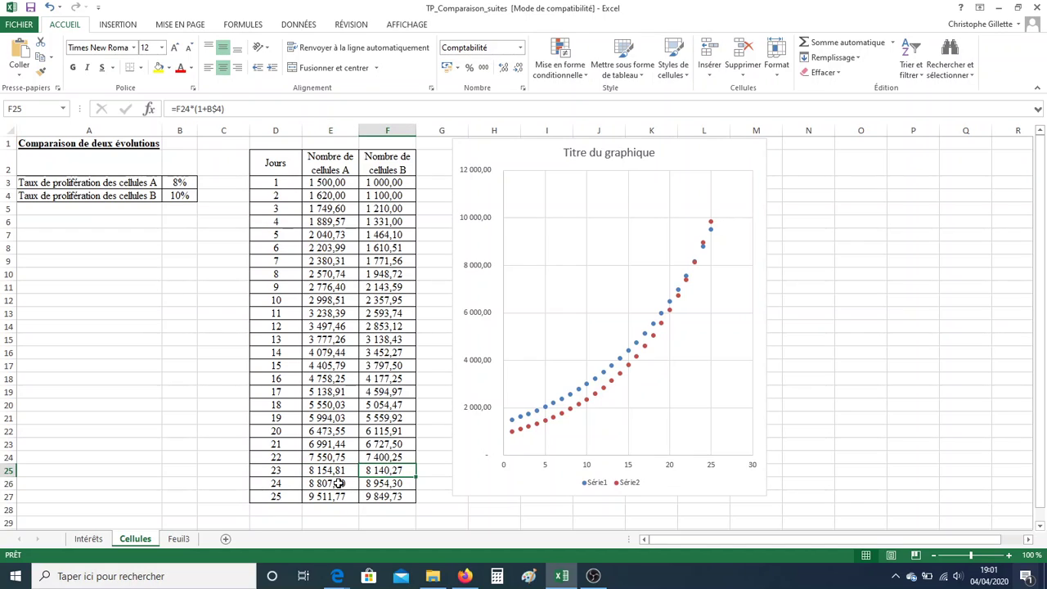
left_click(340, 483)
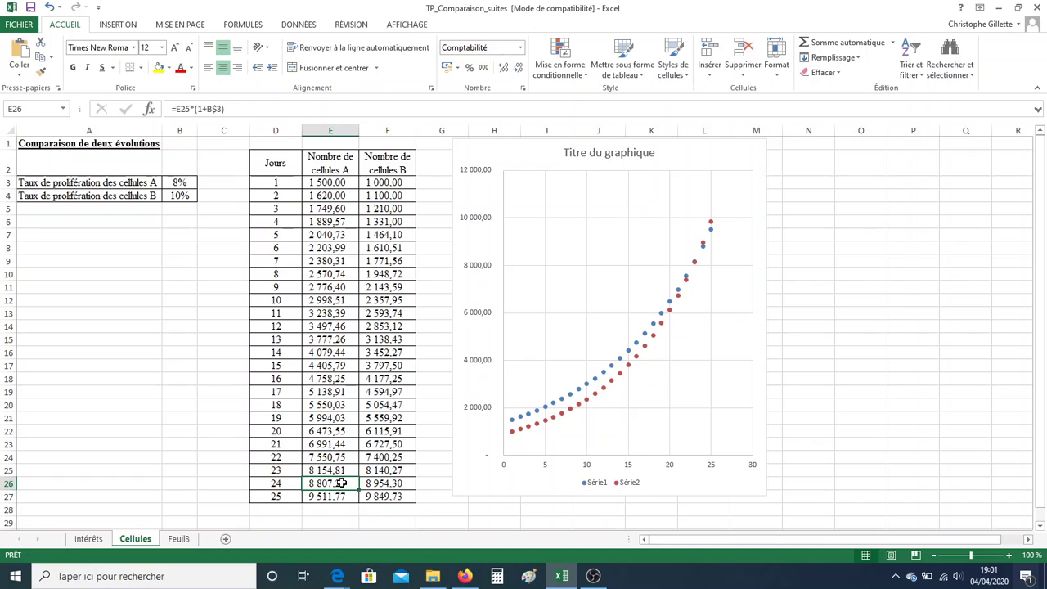
left_click(382, 484)
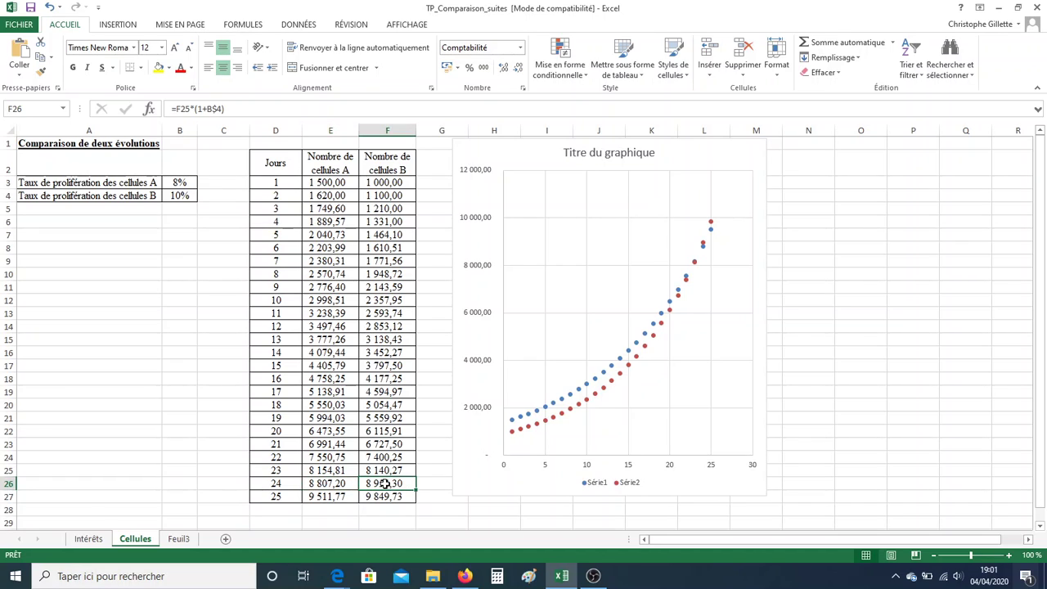